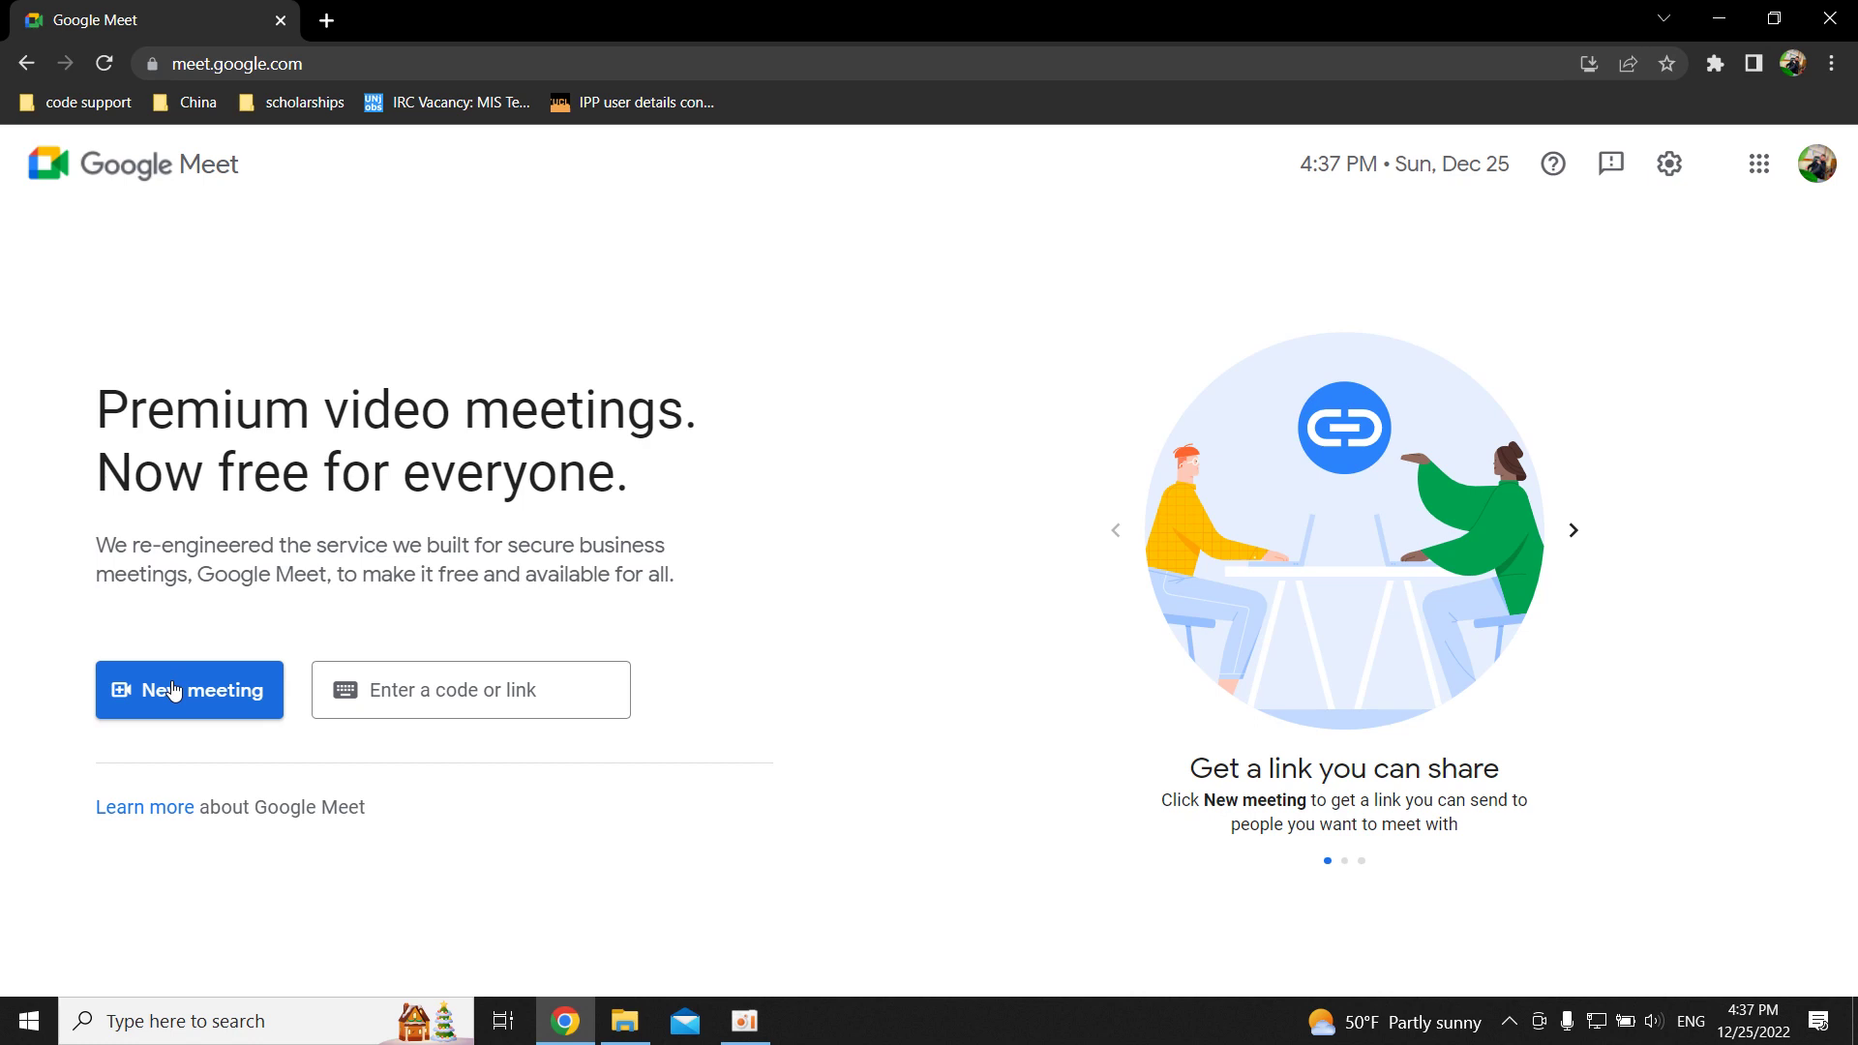
Show the New meeting options: create for later, start instantly, or schedule in Google Calendar.
{"action": "left_click", "coordinate": [174, 690]}
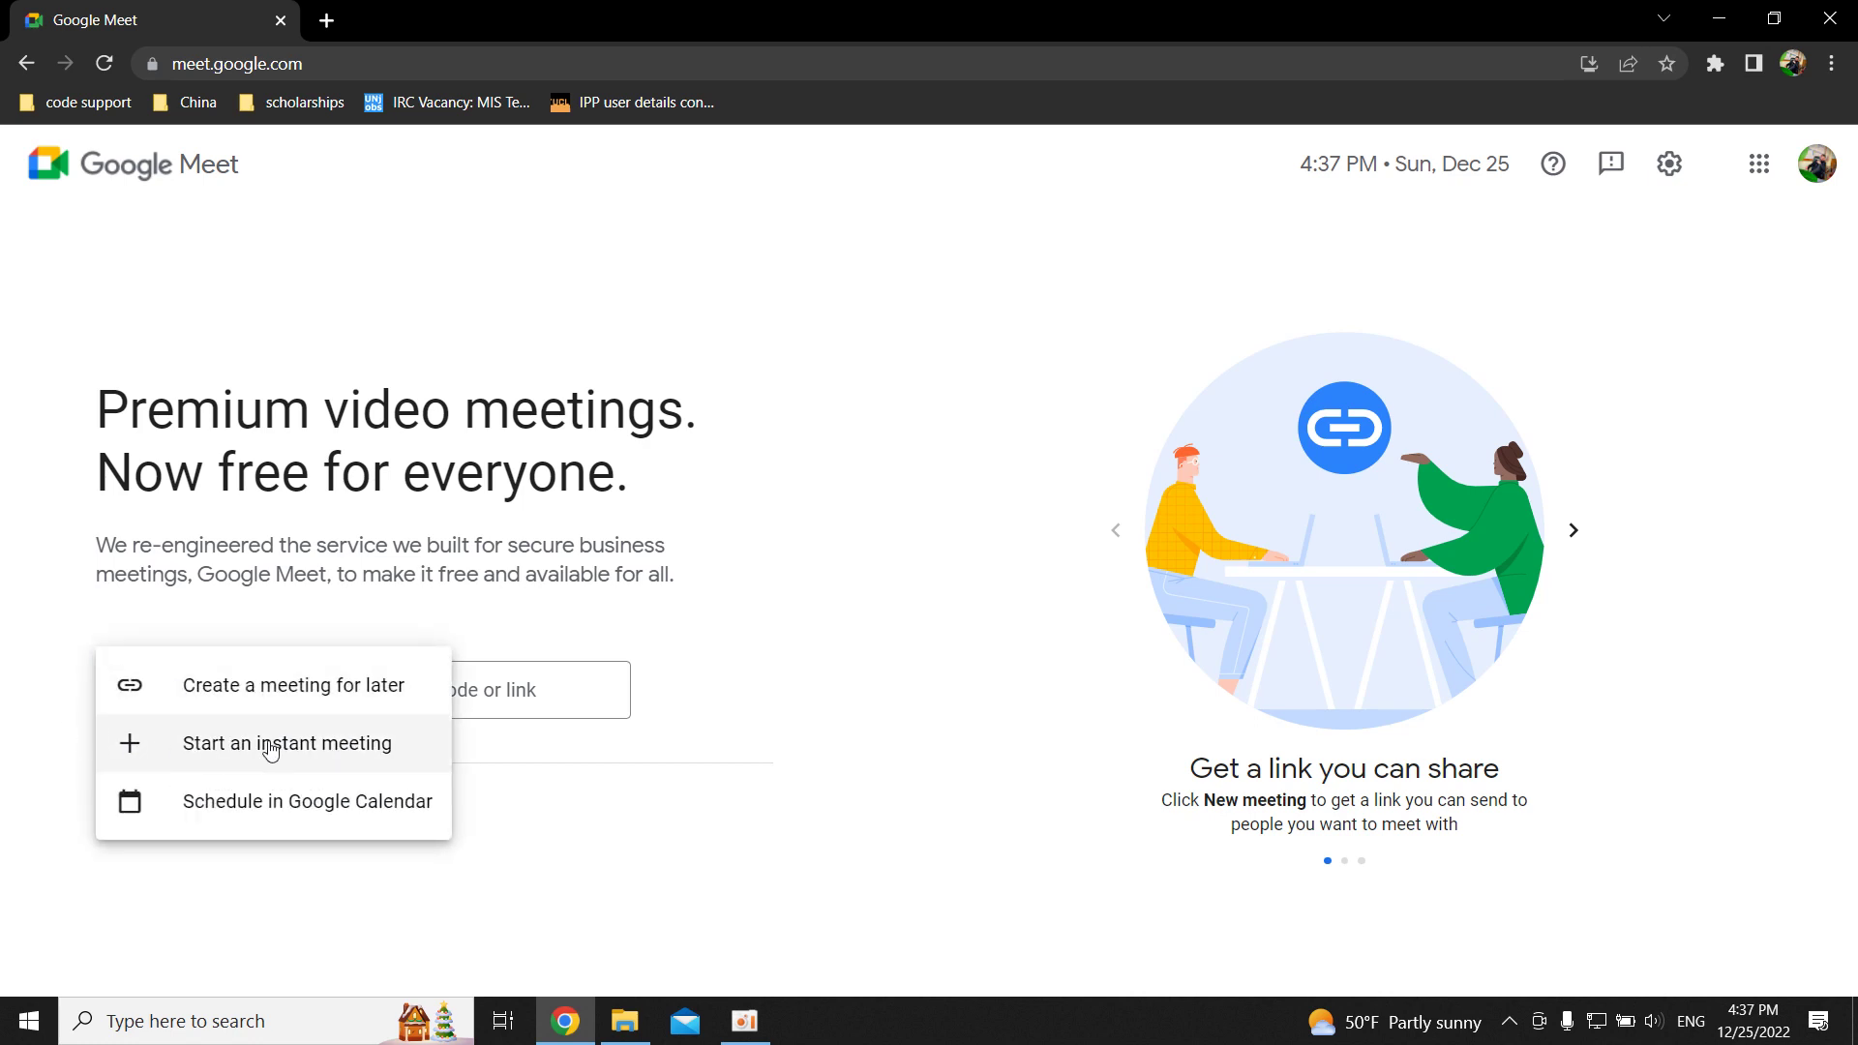
{"action": "left_click", "coordinate": [31, 597]}
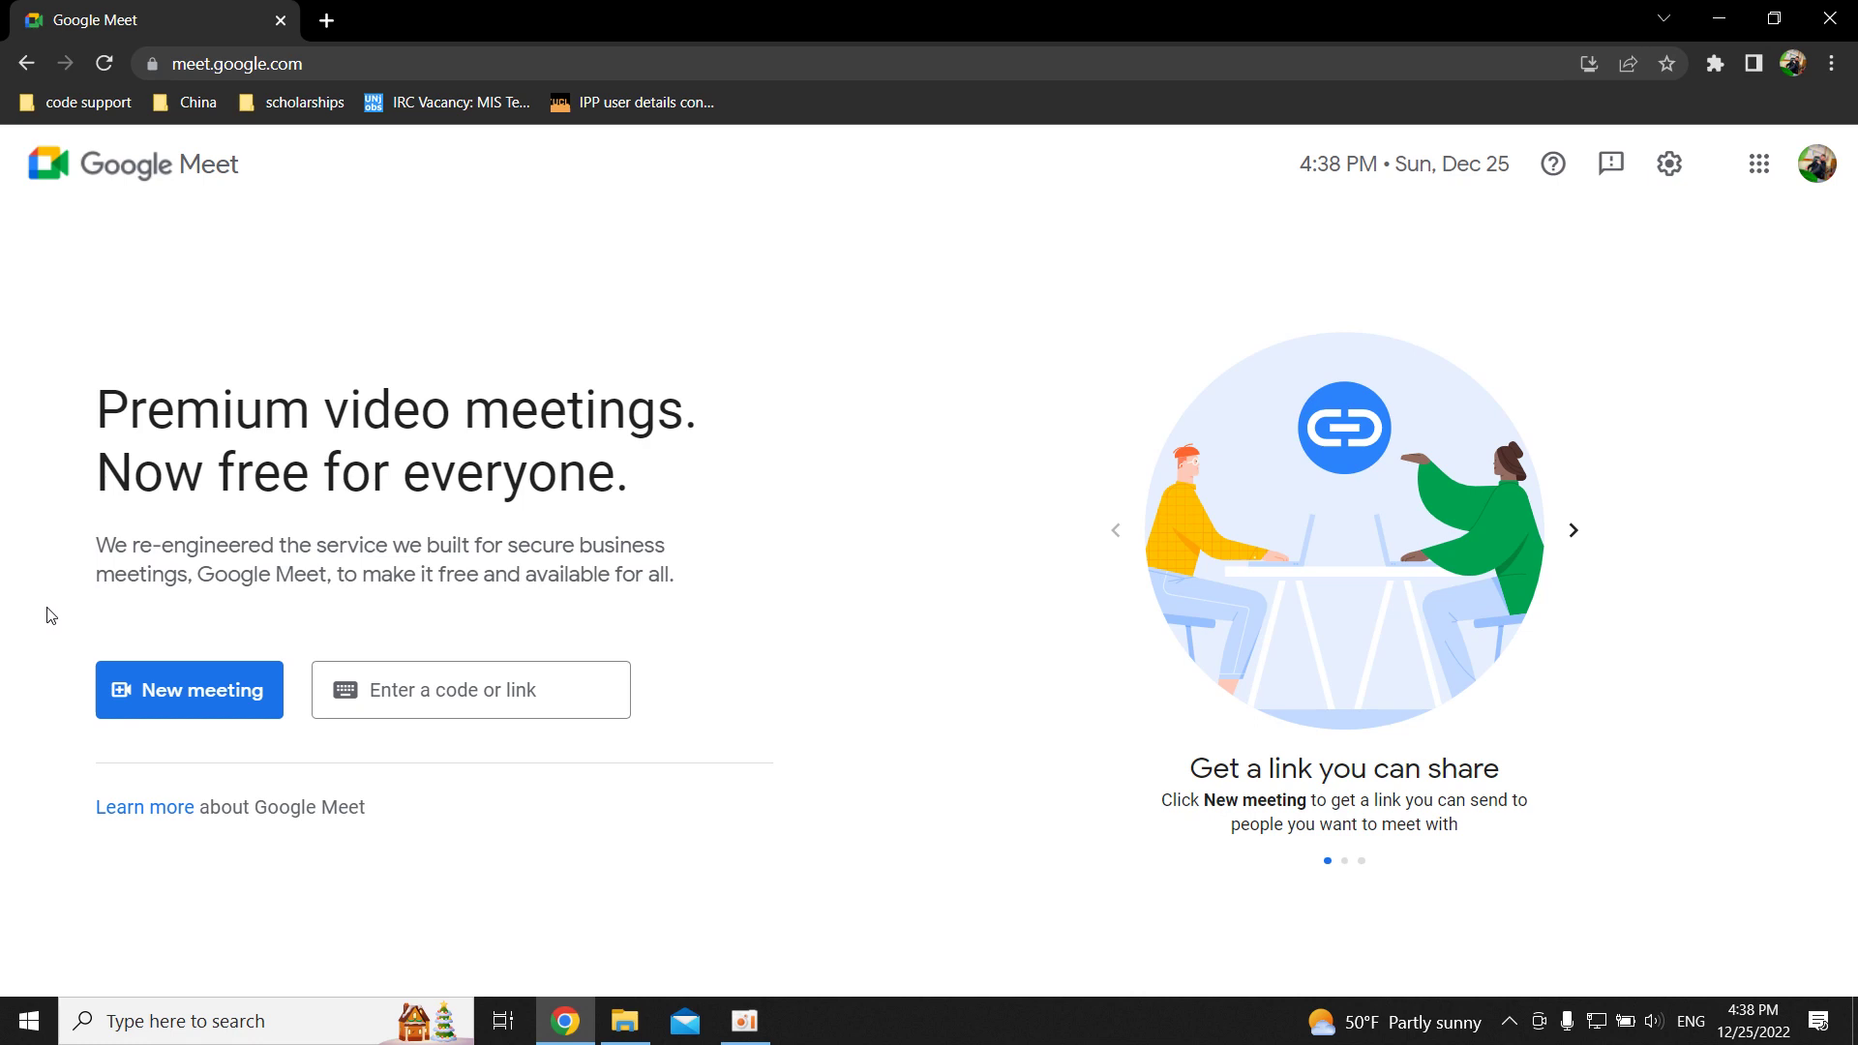
{"action": "left_click", "coordinate": [174, 689]}
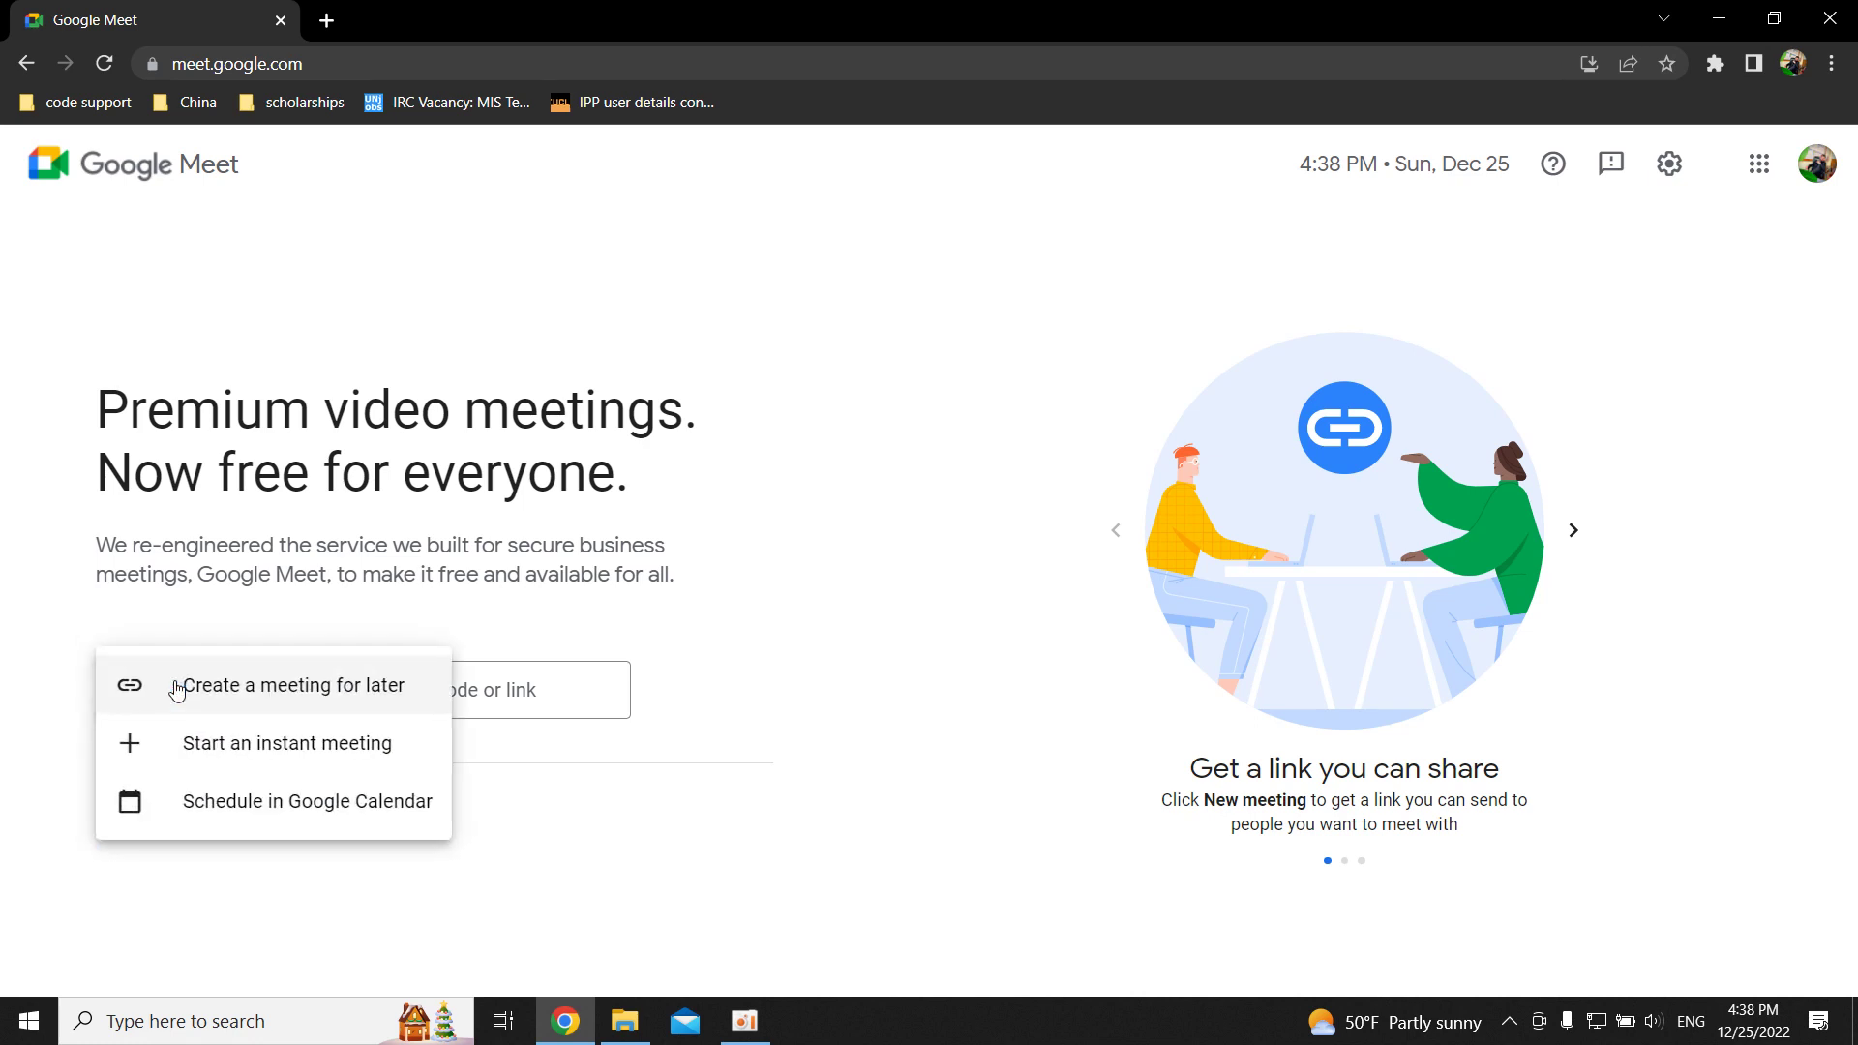
{"action": "left_click", "coordinate": [62, 671]}
{"action": "left_click", "coordinate": [145, 689]}
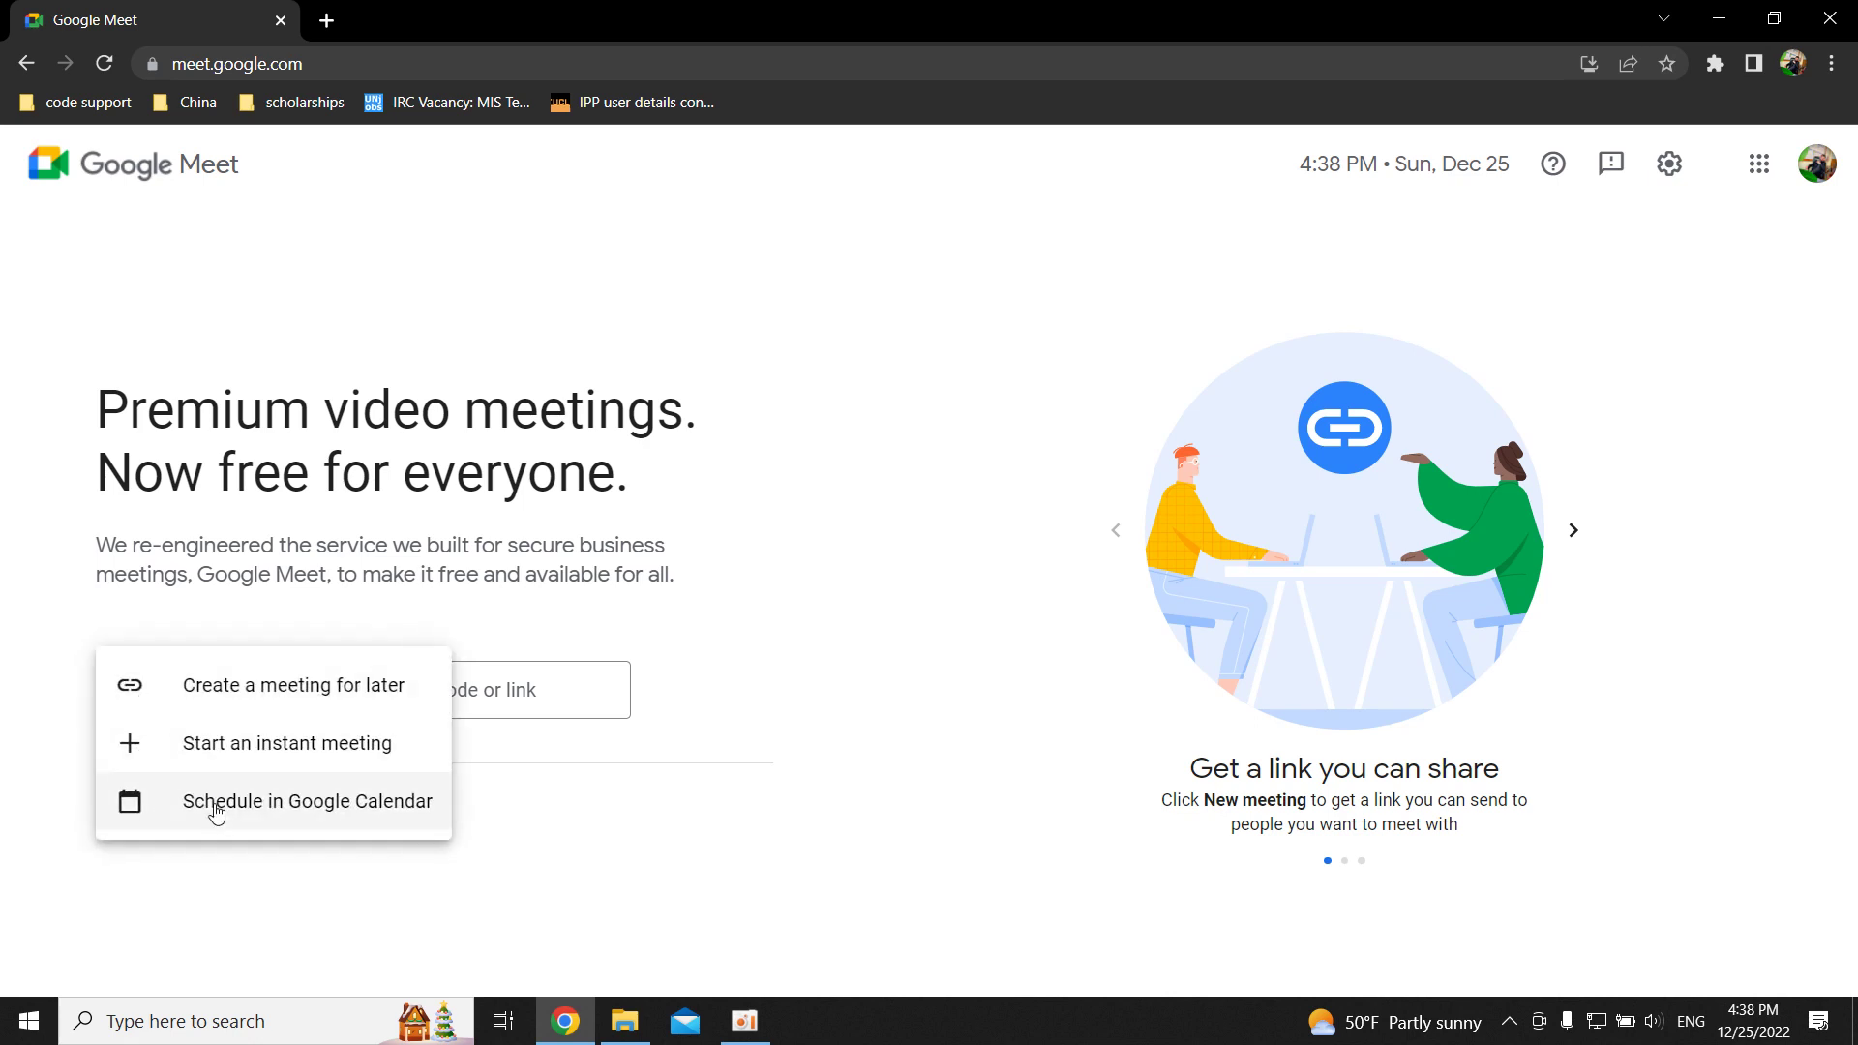
Schedule the meeting in Google Calendar and title the event 'Web Programming'.
{"action": "left_click", "coordinate": [287, 815]}
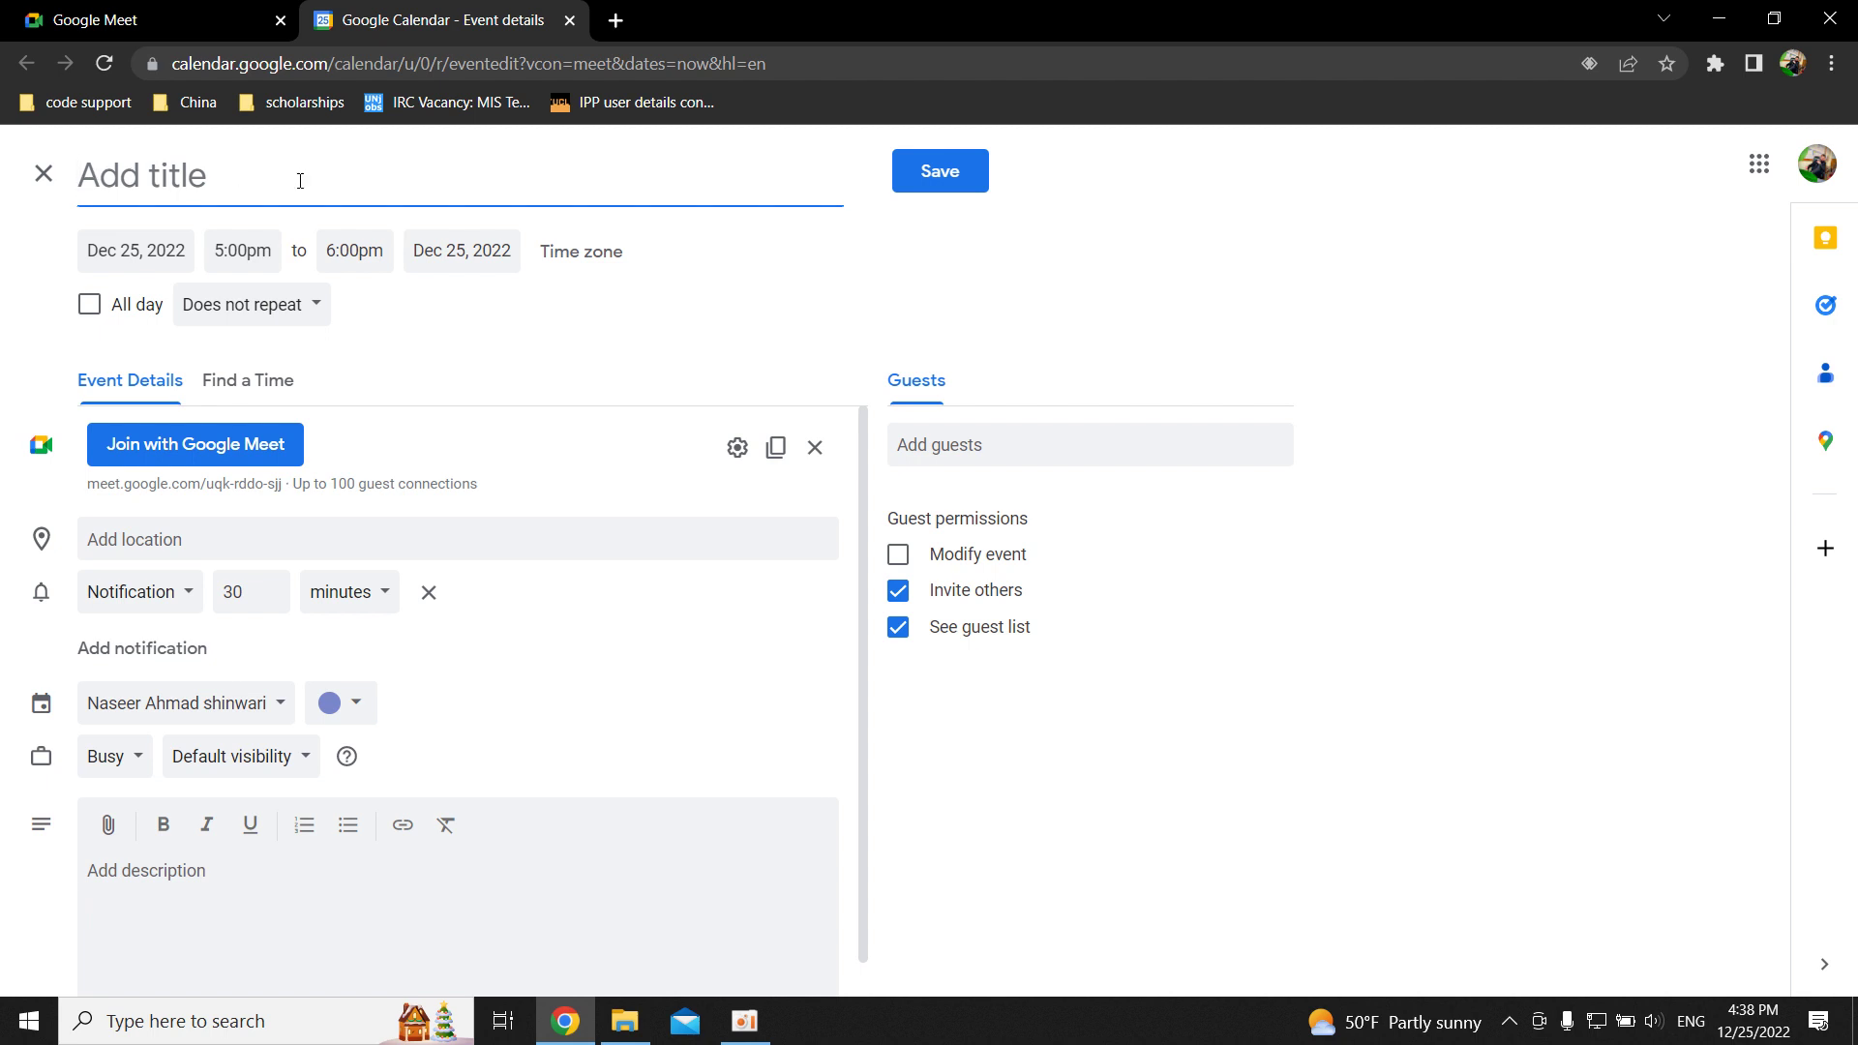
{"action": "type", "text": "WEb"}
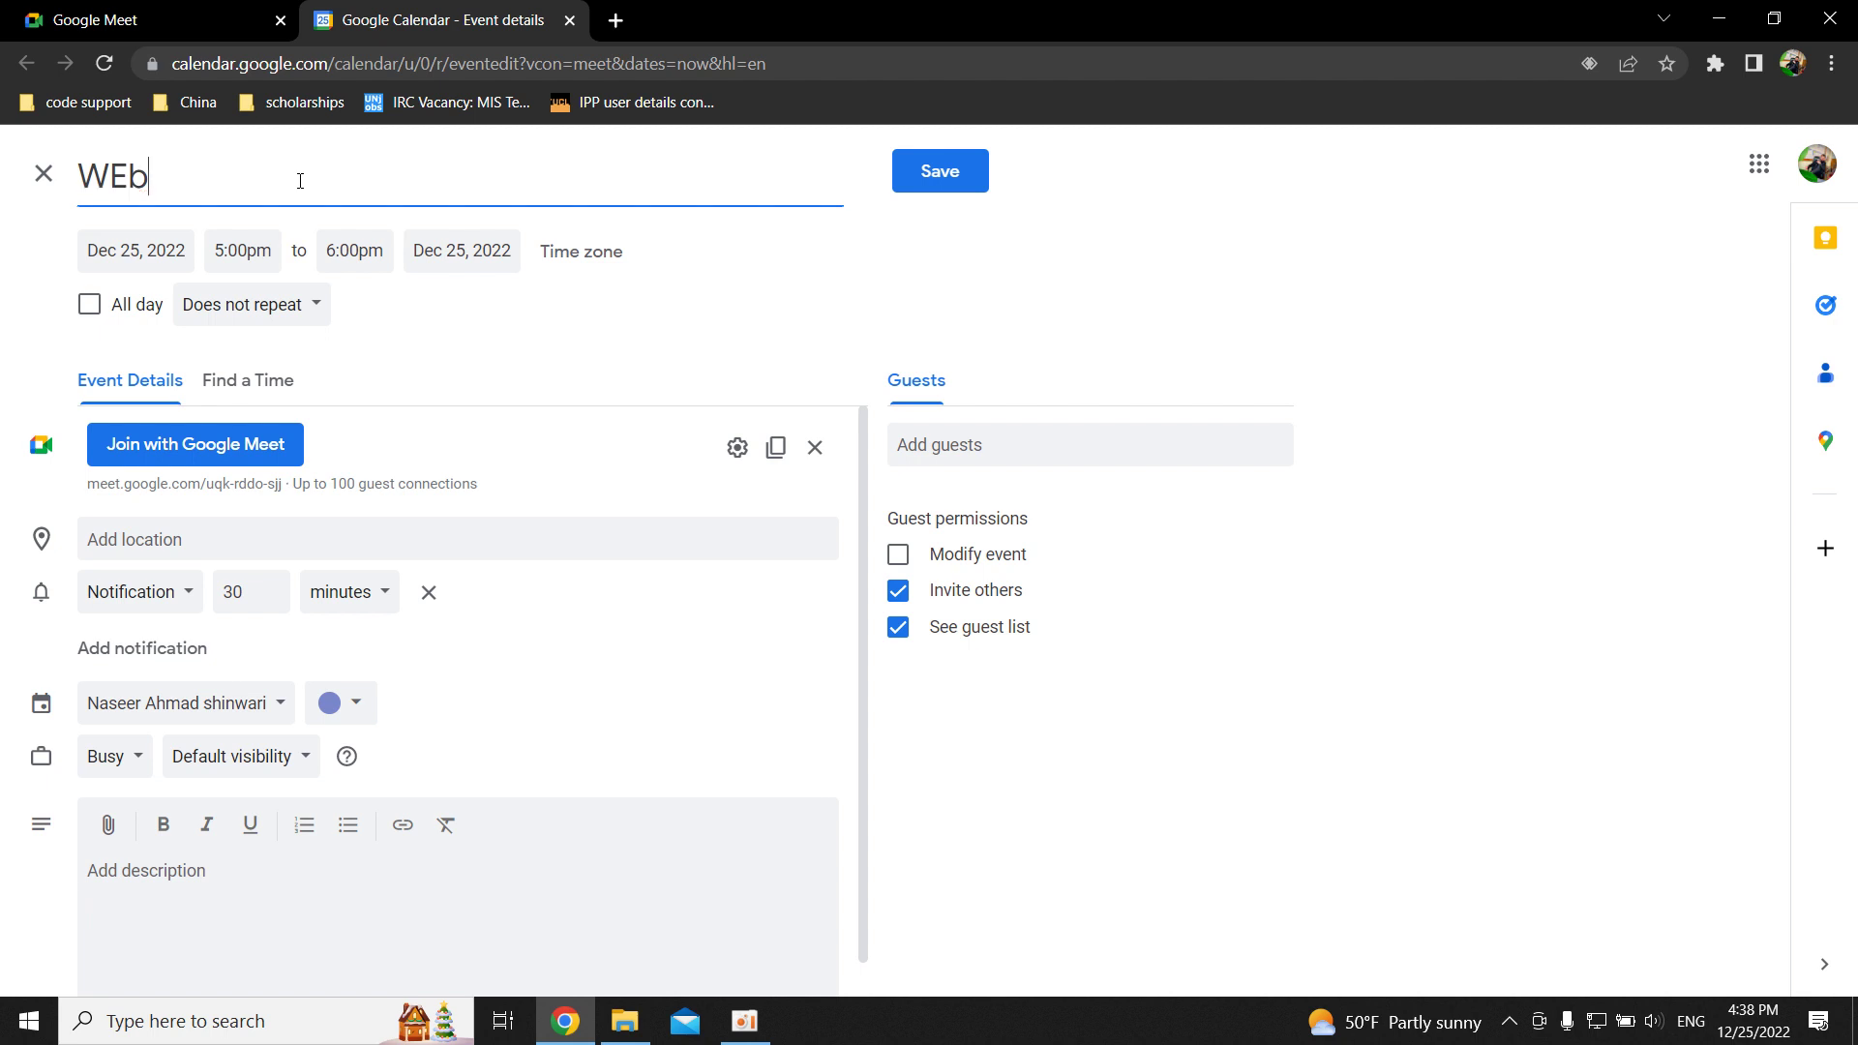
{"action": "key", "text": "BackSpace"}
{"action": "key", "text": "BackSpace"}
{"action": "type", "text": "eb Programming"}
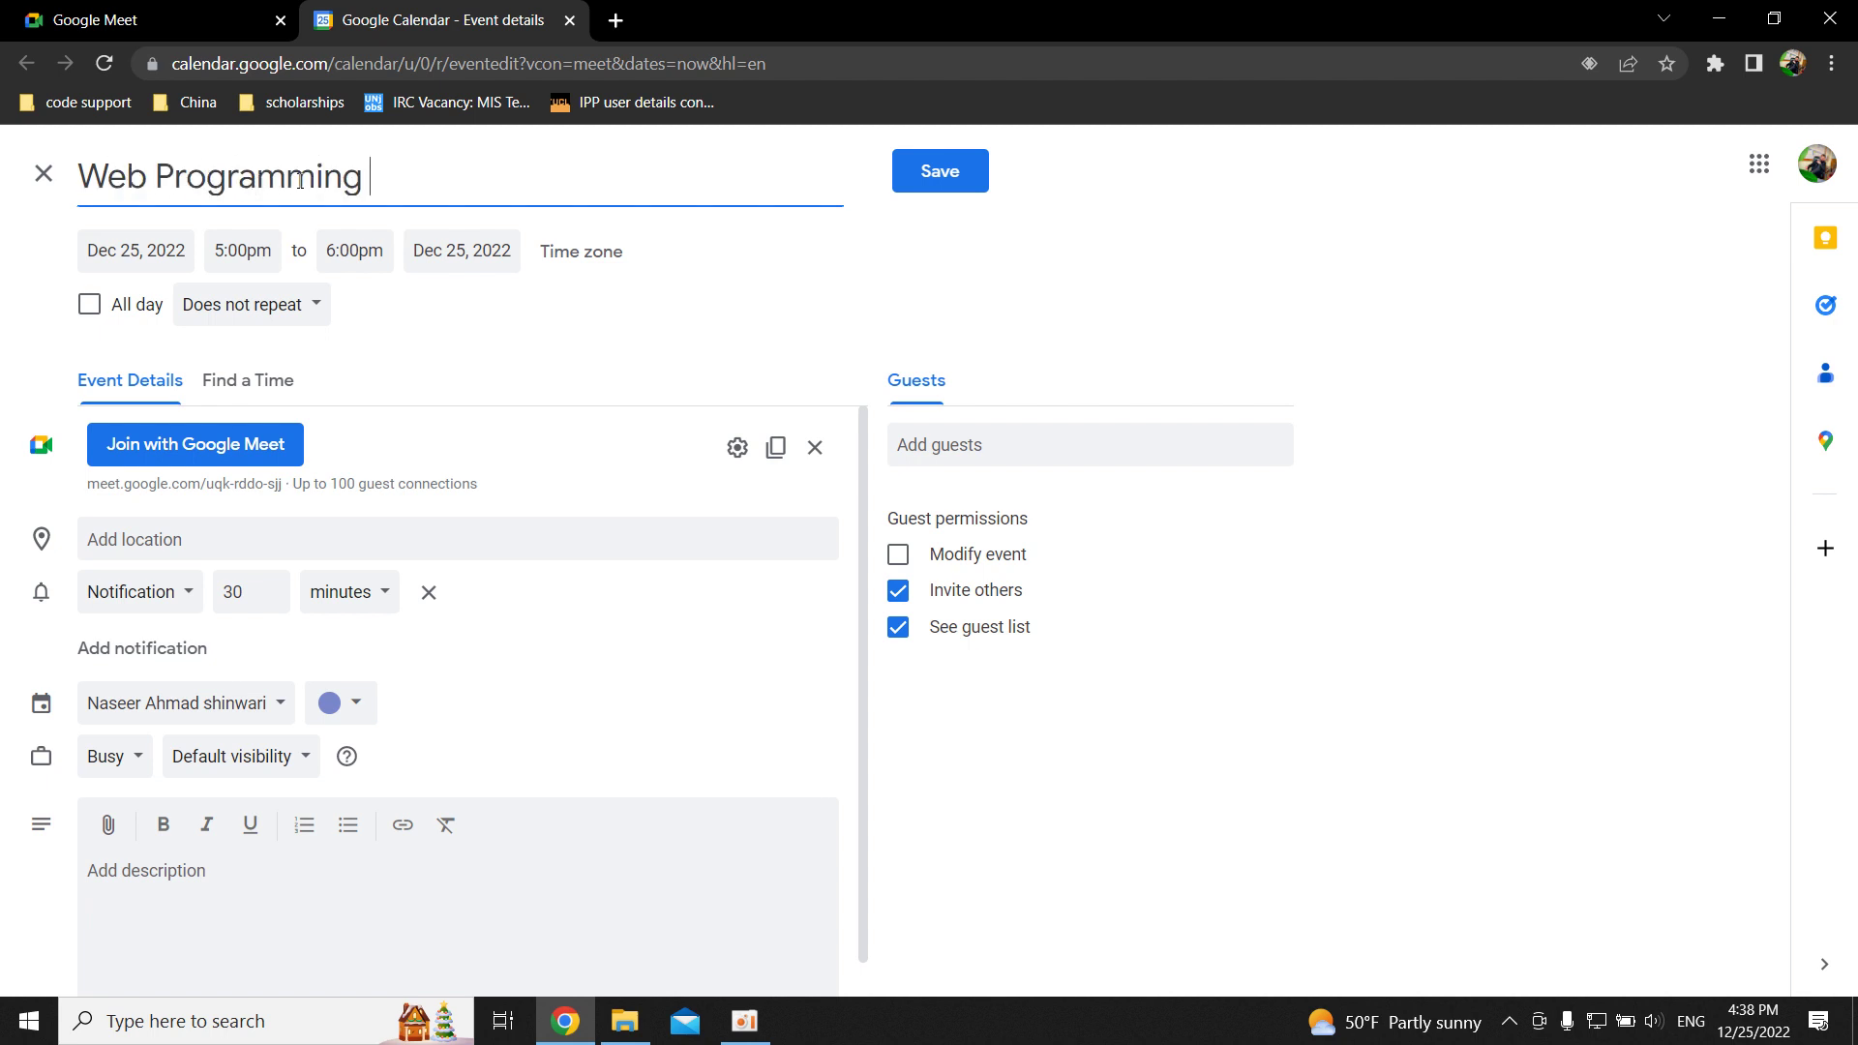
{"action": "key", "text": "BackSpace"}
{"action": "left_click", "coordinate": [143, 252]}
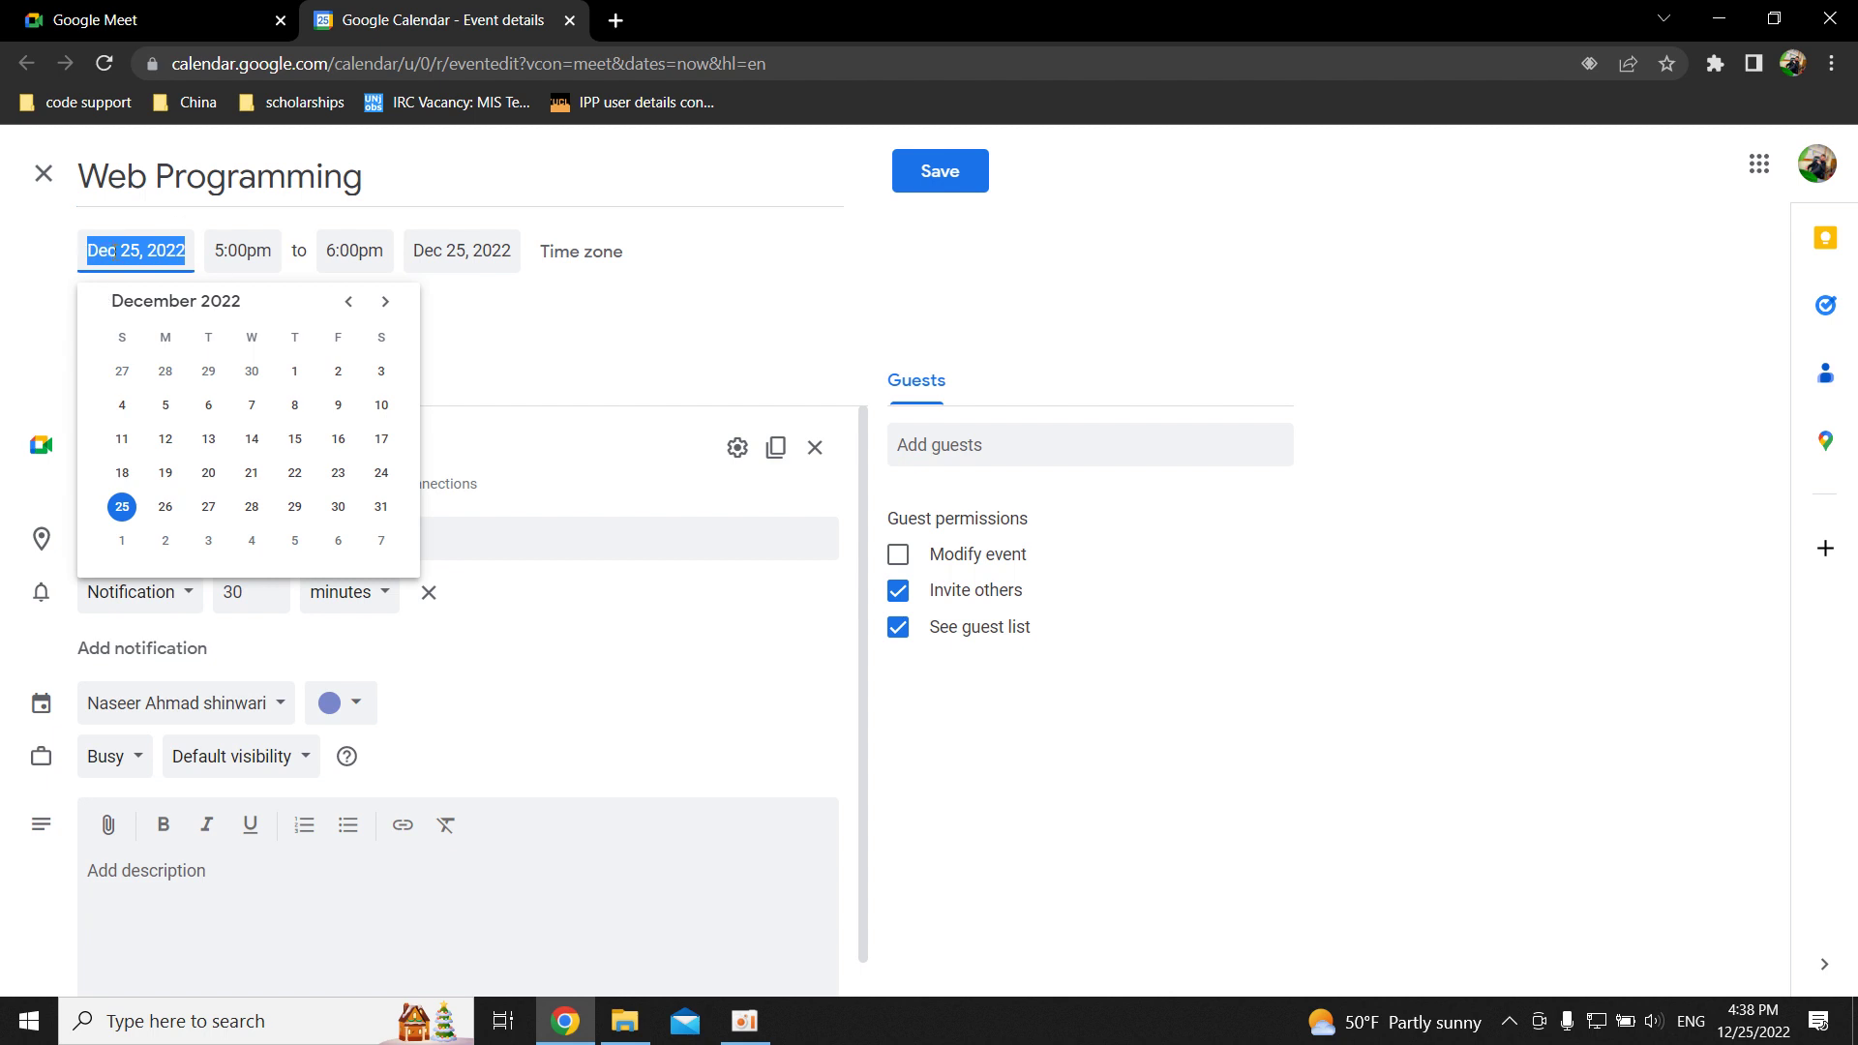
Set the event's start time to 6:00pm and end time to 8:00pm.
{"action": "left_click", "coordinate": [223, 254]}
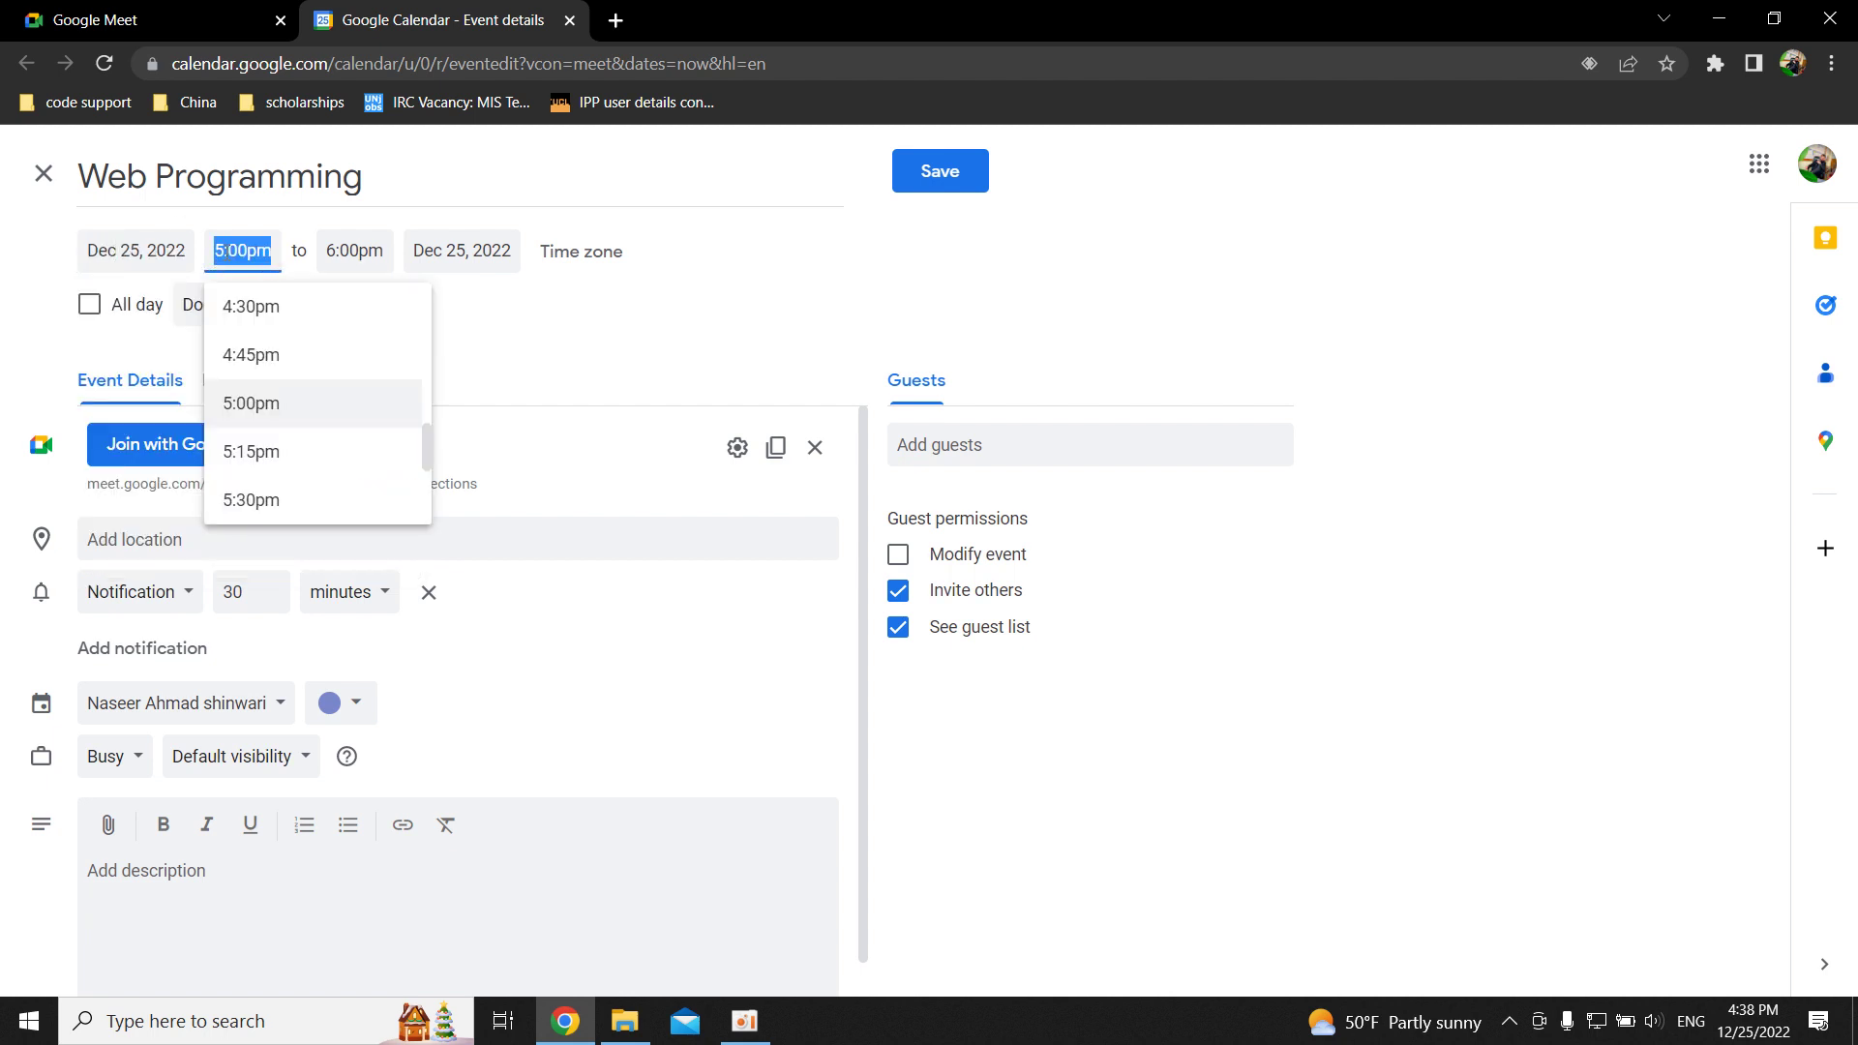
{"action": "scroll", "coordinate": [295, 431], "scroll_direction": "down", "scroll_amount": 1}
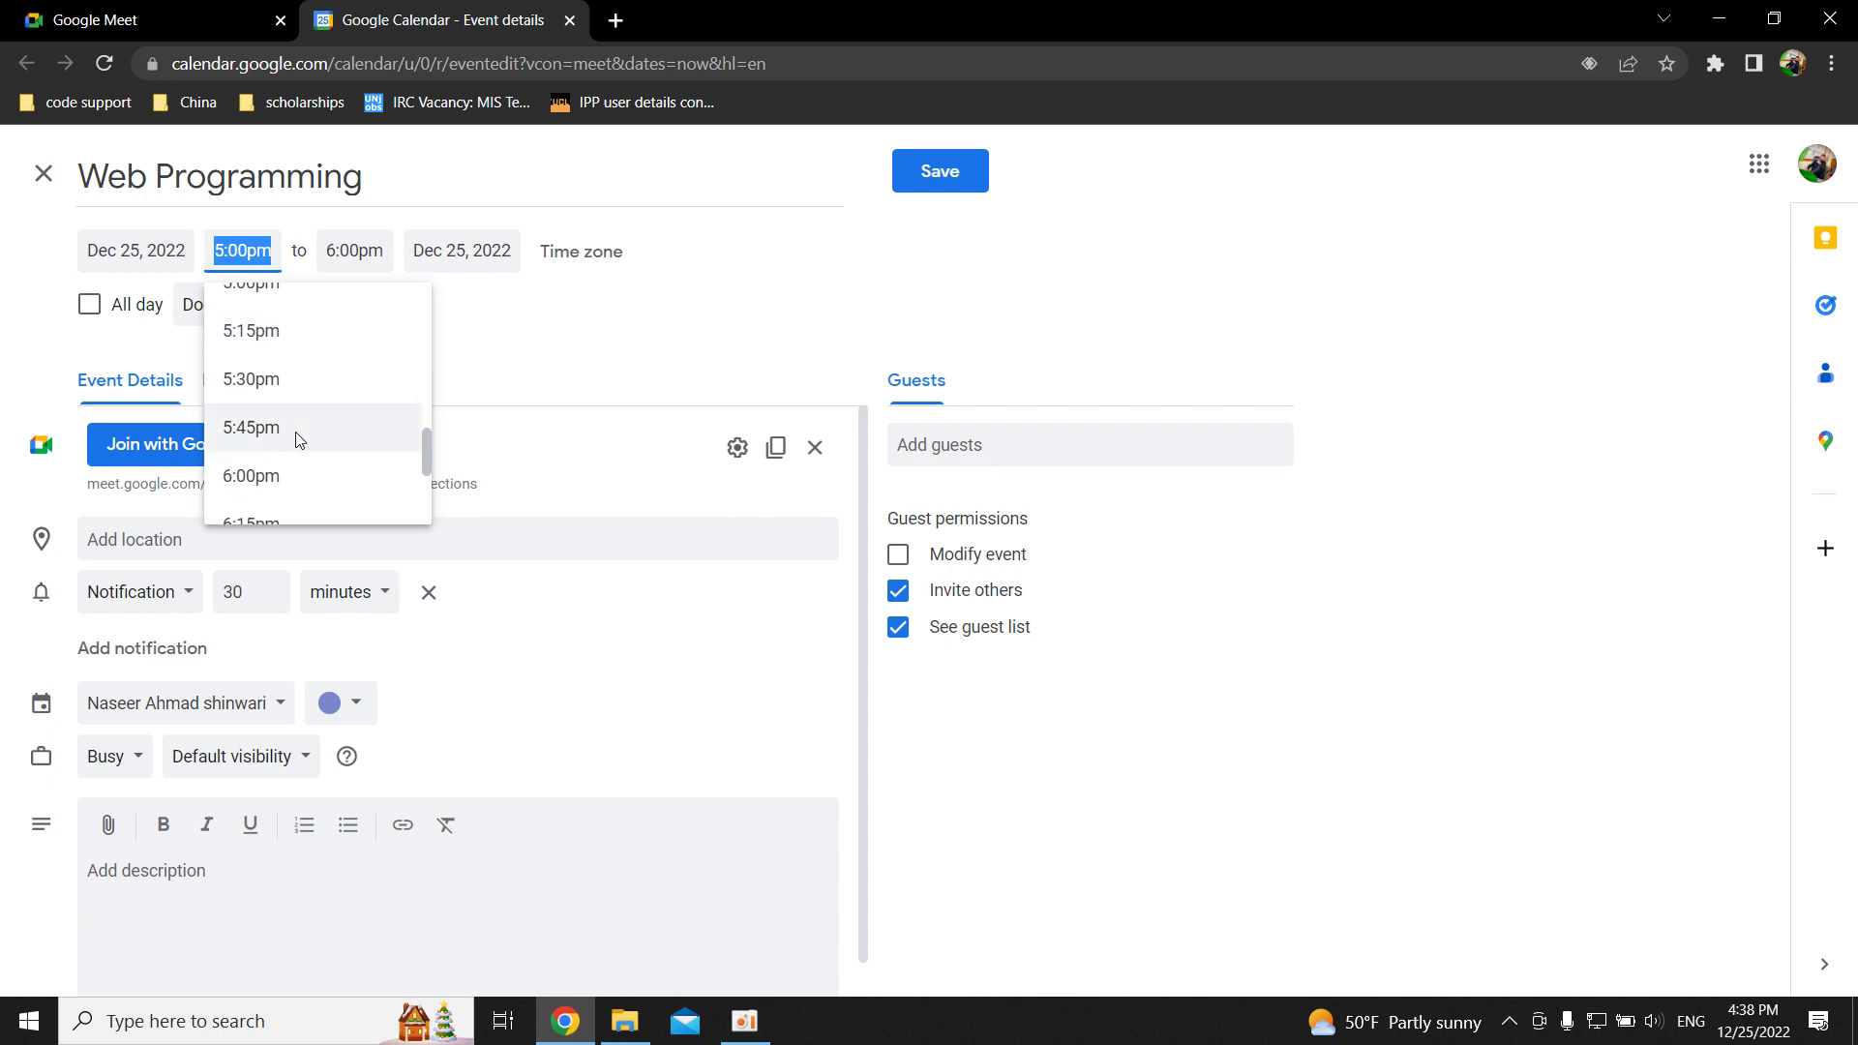
{"action": "left_click", "coordinate": [306, 482]}
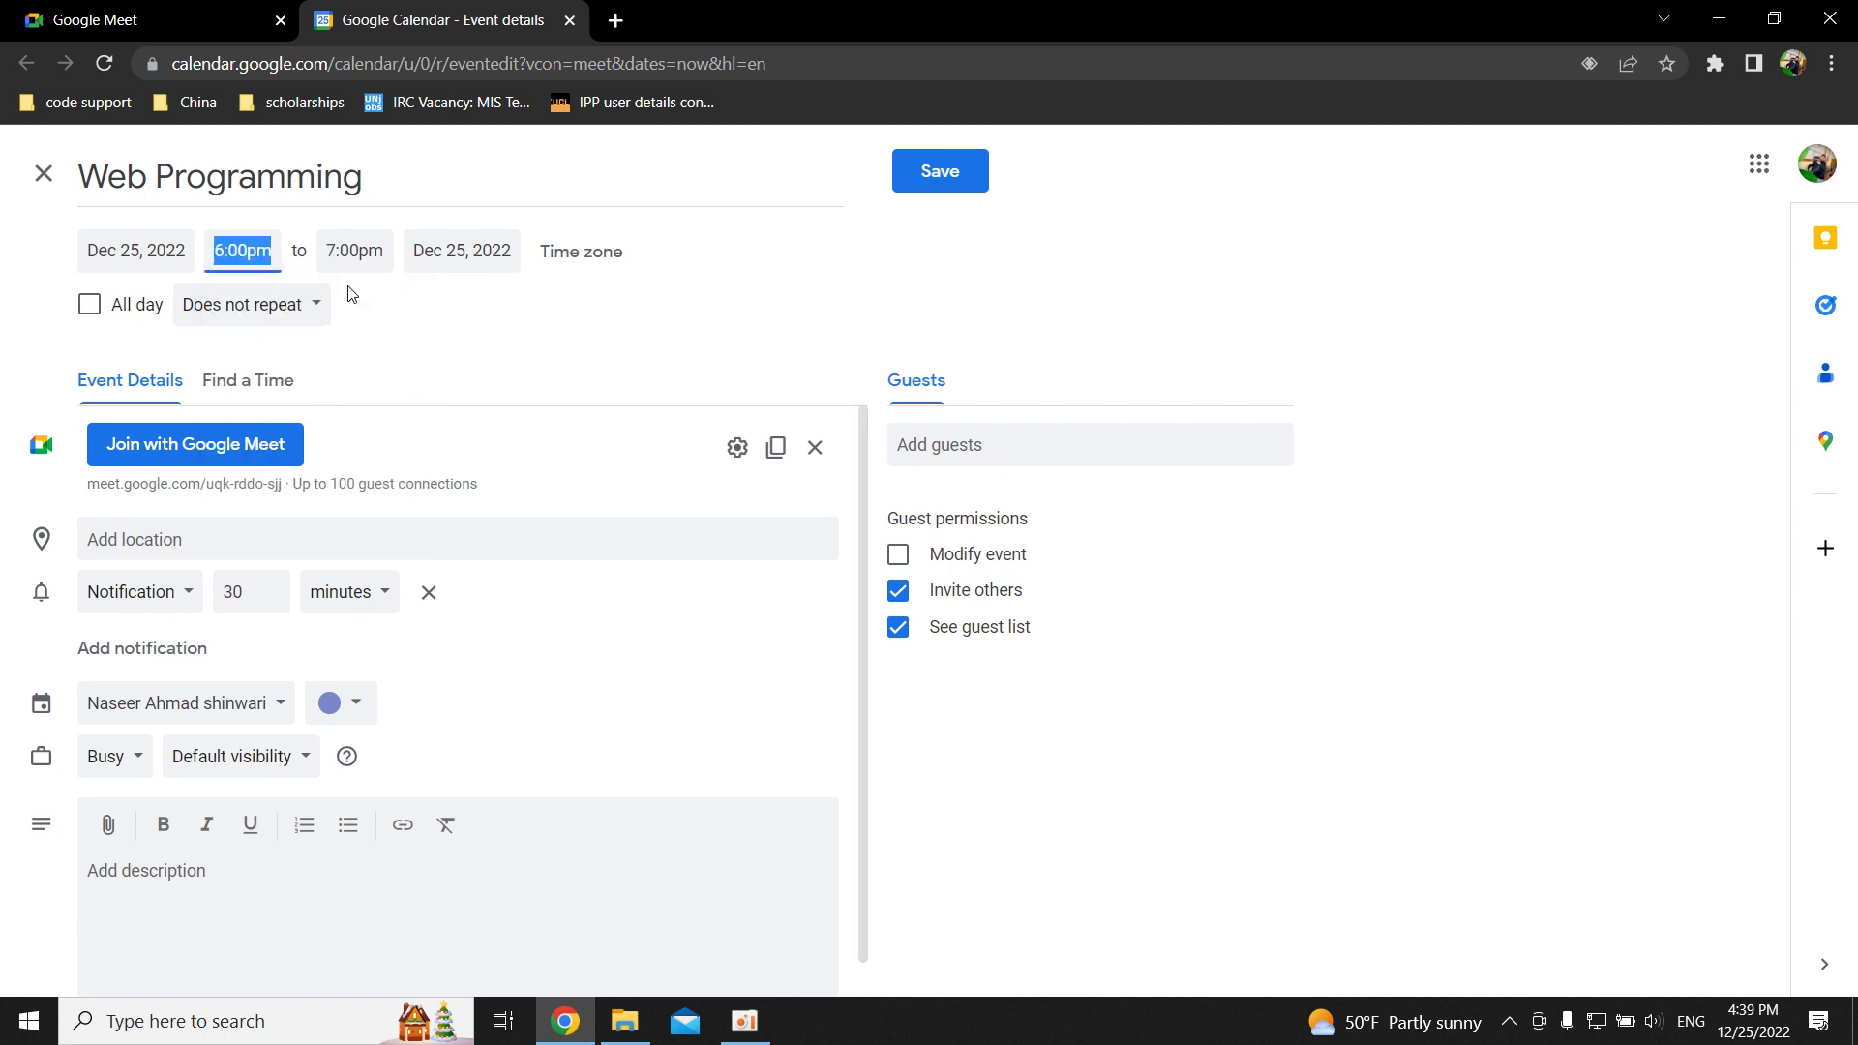
{"action": "left_click", "coordinate": [345, 259]}
{"action": "scroll", "coordinate": [374, 487], "scroll_direction": "down", "scroll_amount": 2}
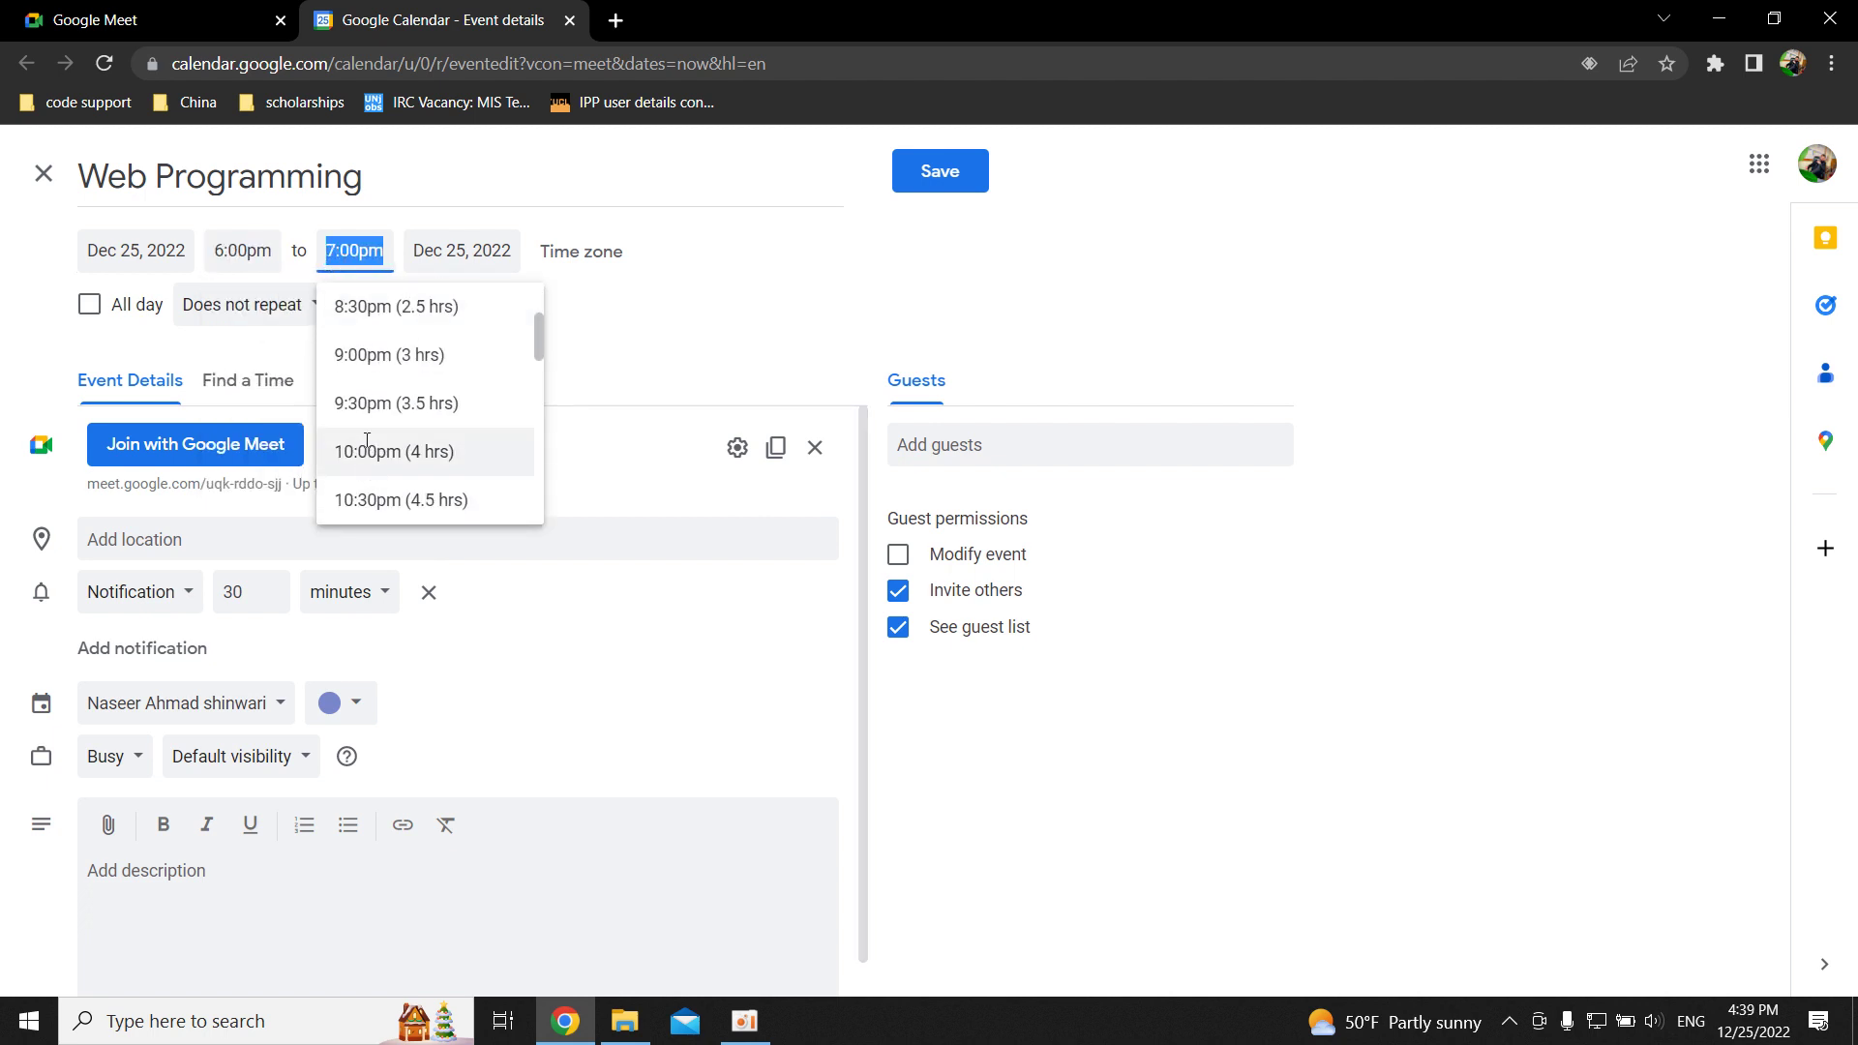
{"action": "scroll", "coordinate": [366, 358], "scroll_direction": "up", "scroll_amount": 2}
{"action": "left_click", "coordinate": [360, 373]}
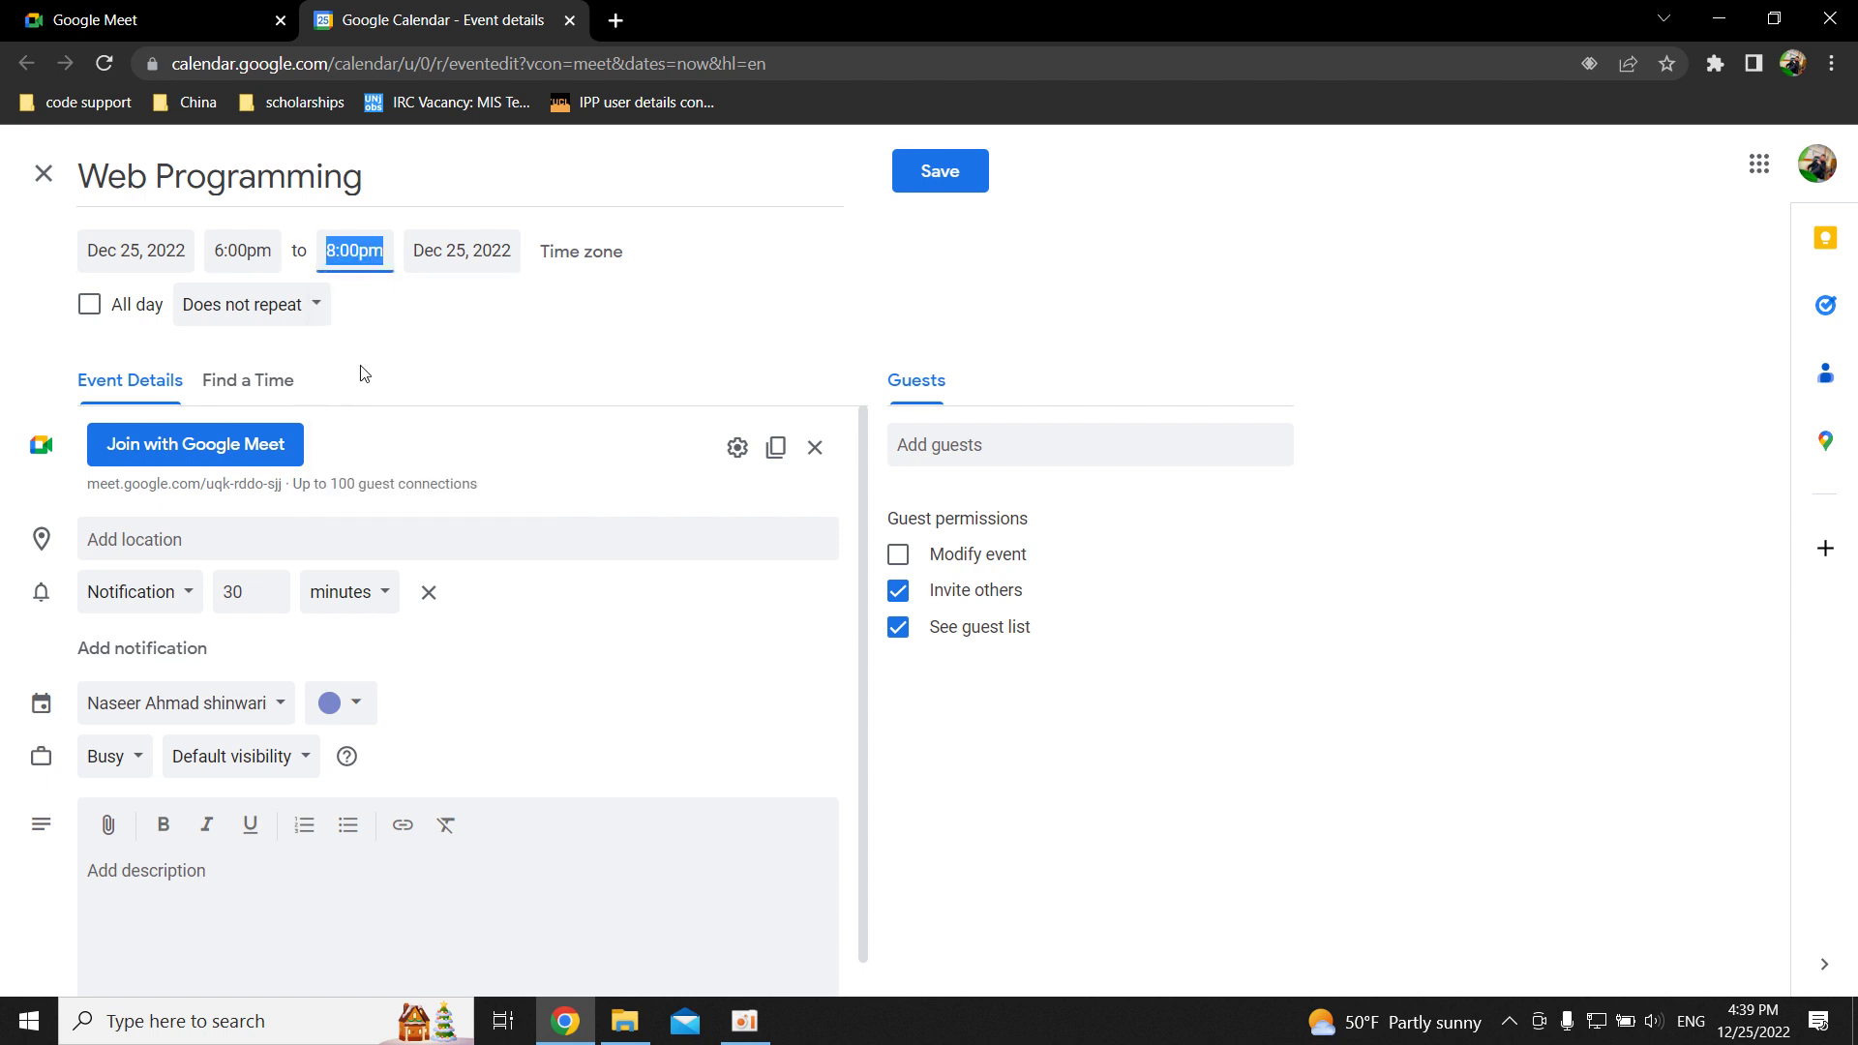
{"action": "left_click", "coordinate": [515, 285]}
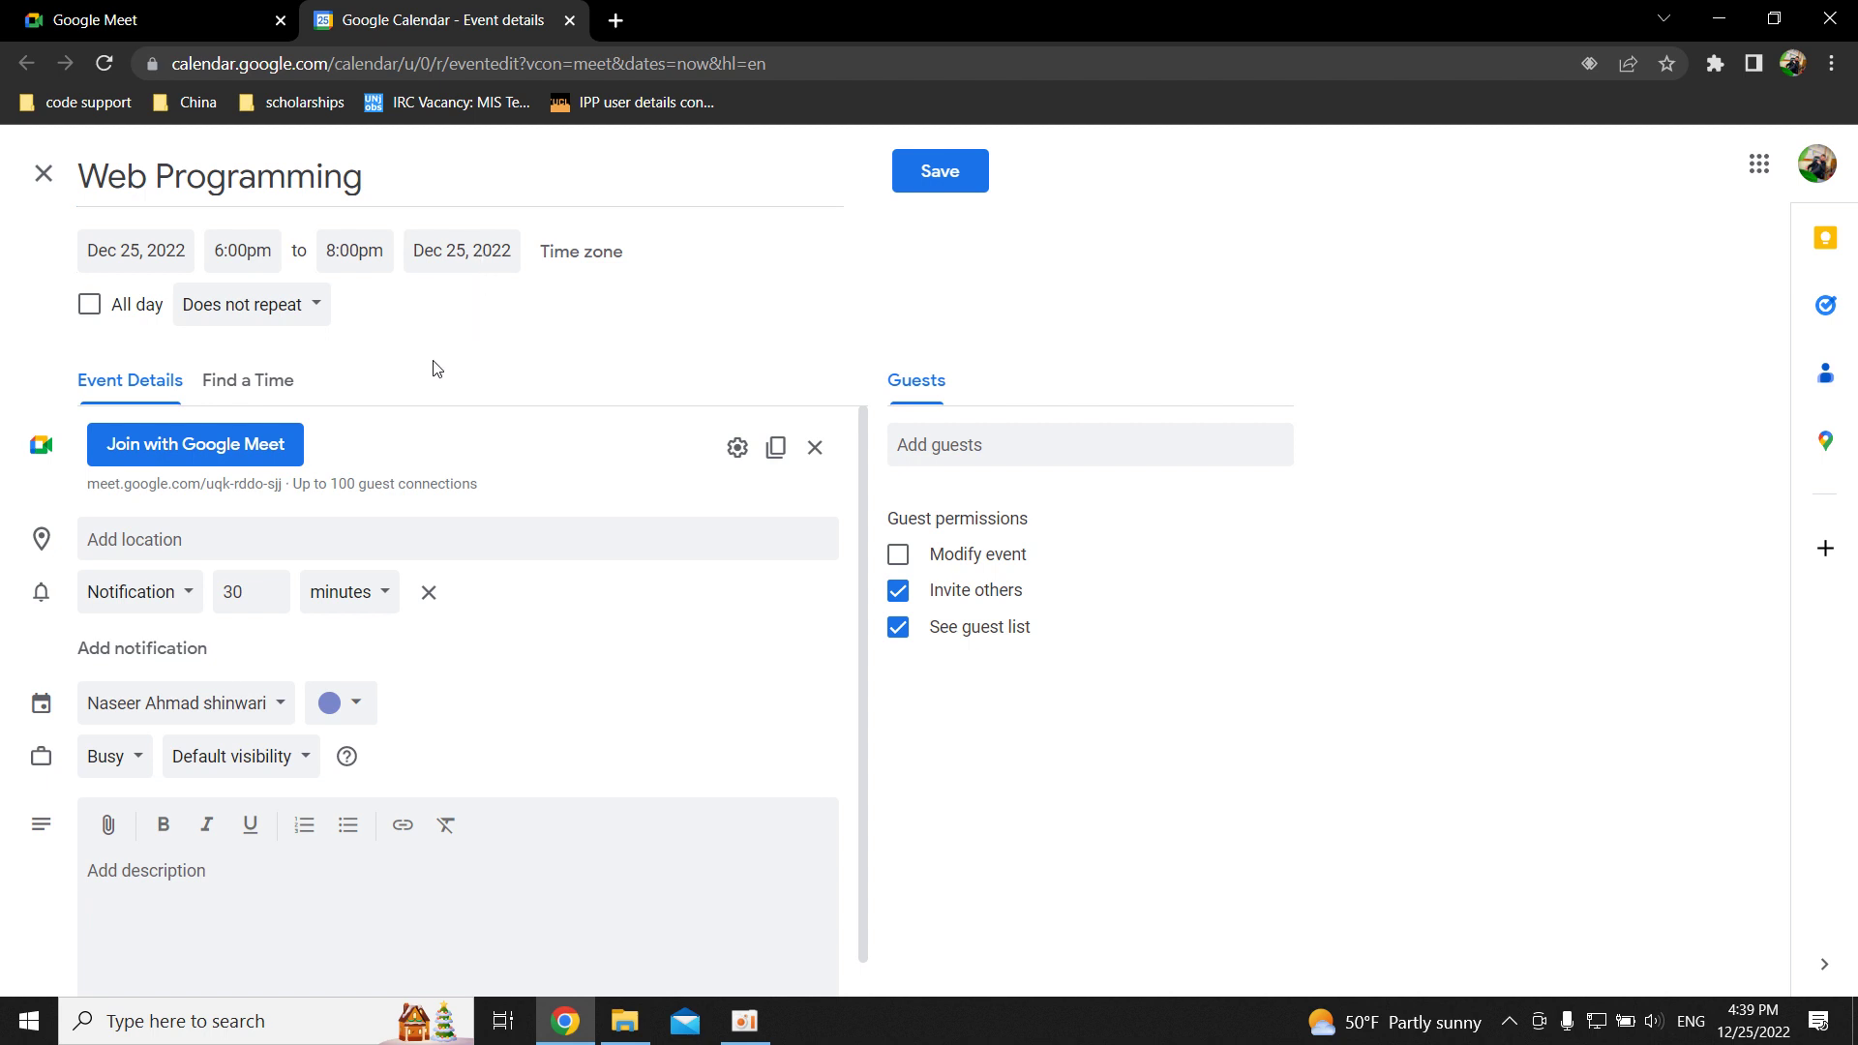
Check the event's location field and notification lead time.
{"action": "left_click", "coordinate": [195, 533]}
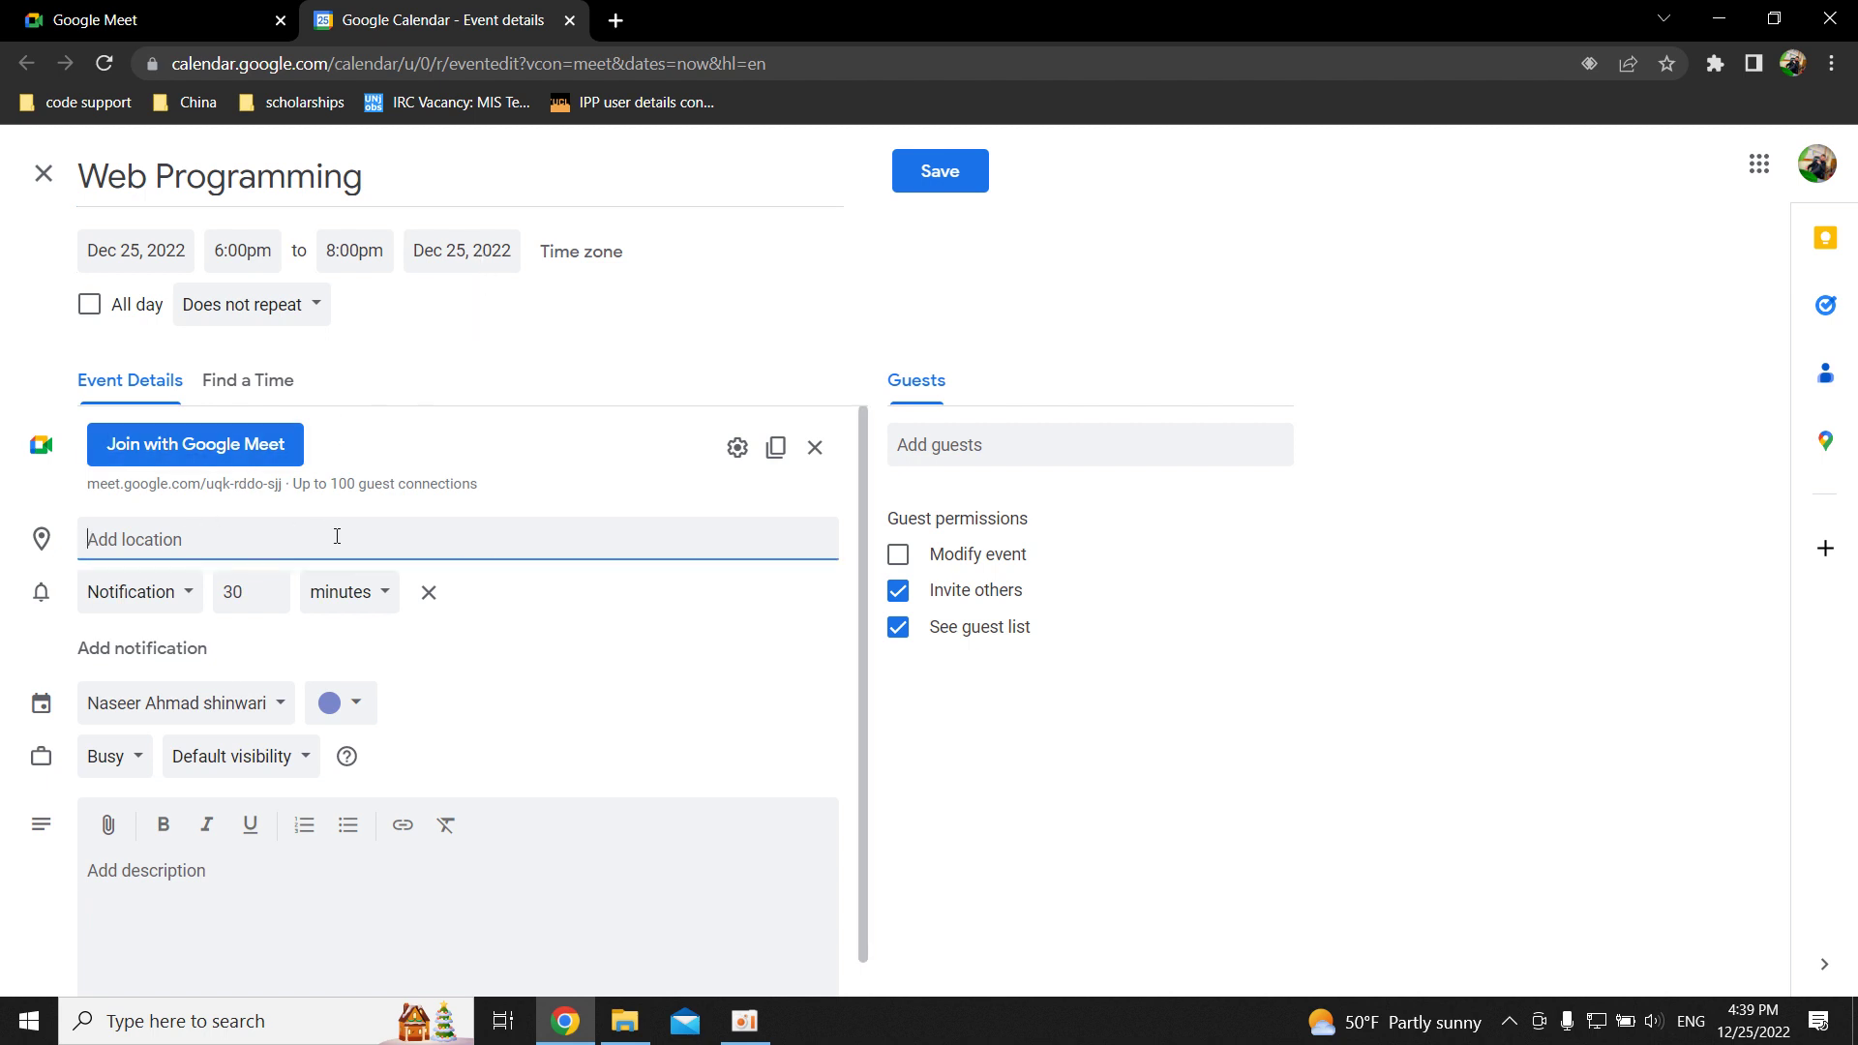
{"action": "scroll", "coordinate": [316, 614], "scroll_direction": "down", "scroll_amount": 1}
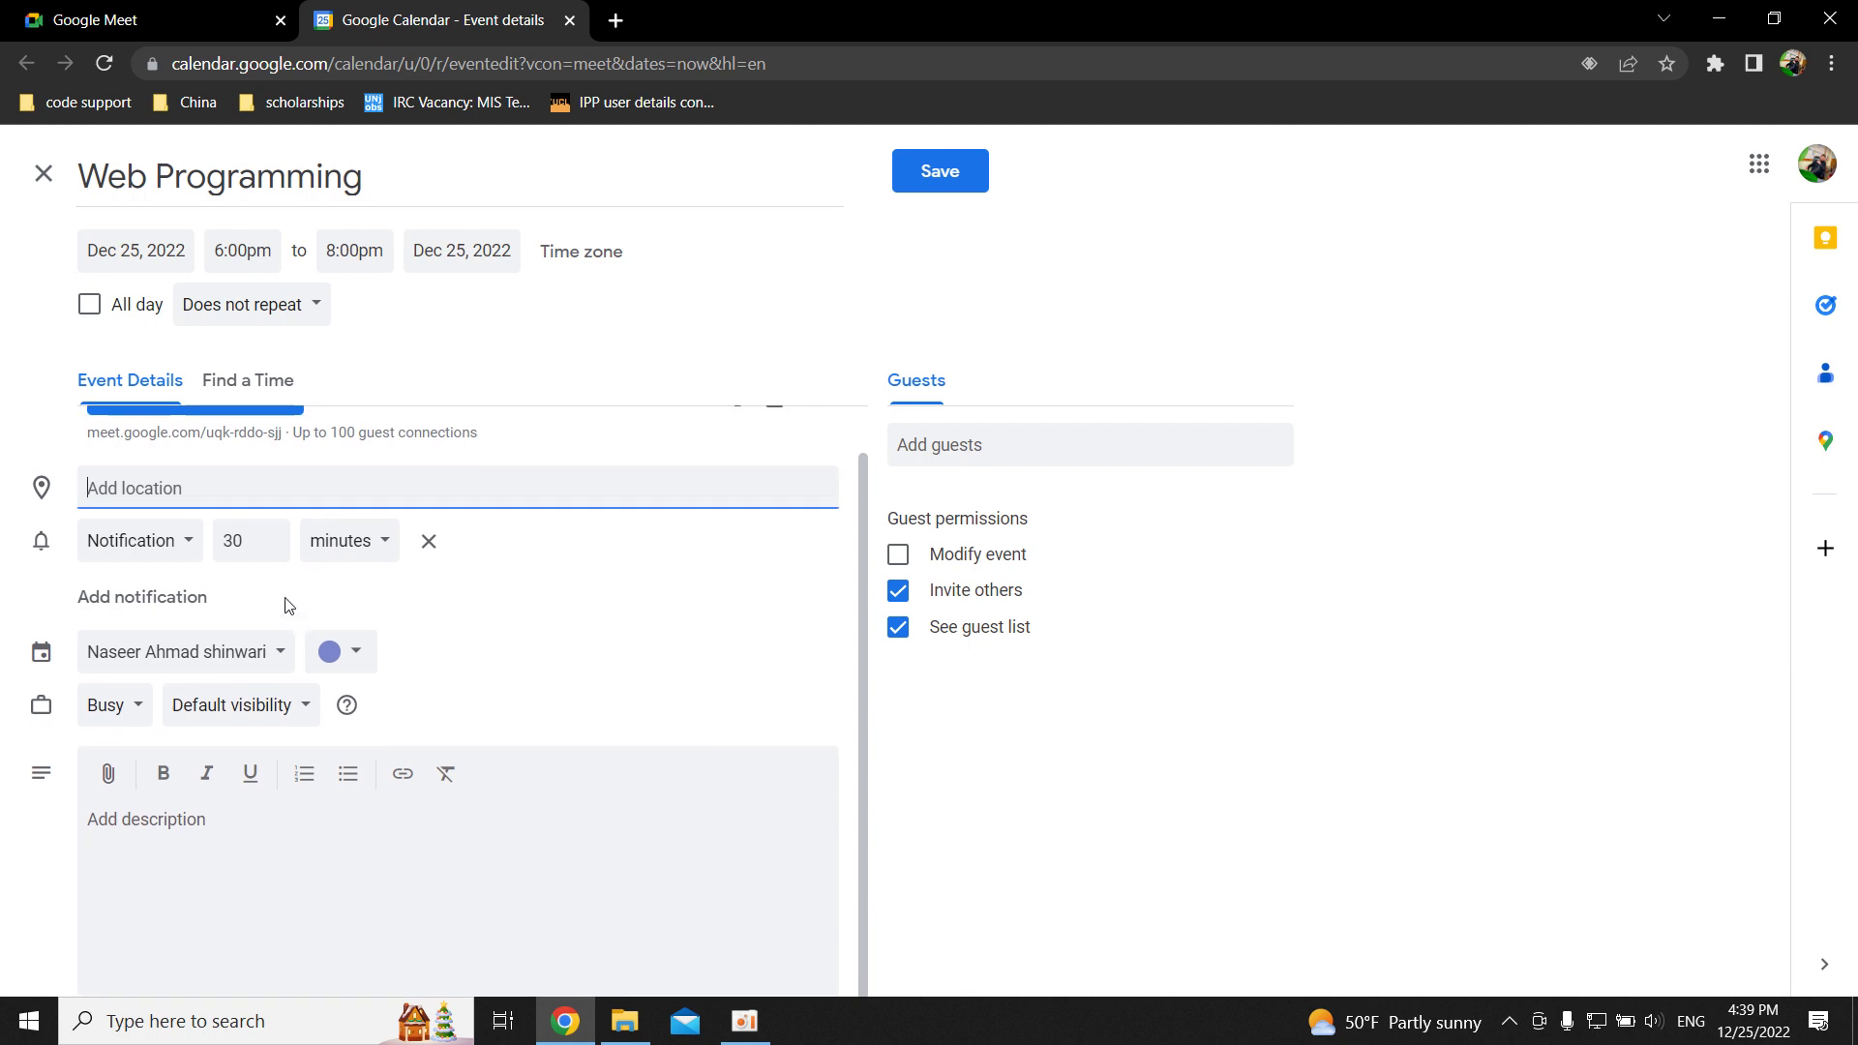
{"action": "left_click", "coordinate": [255, 544]}
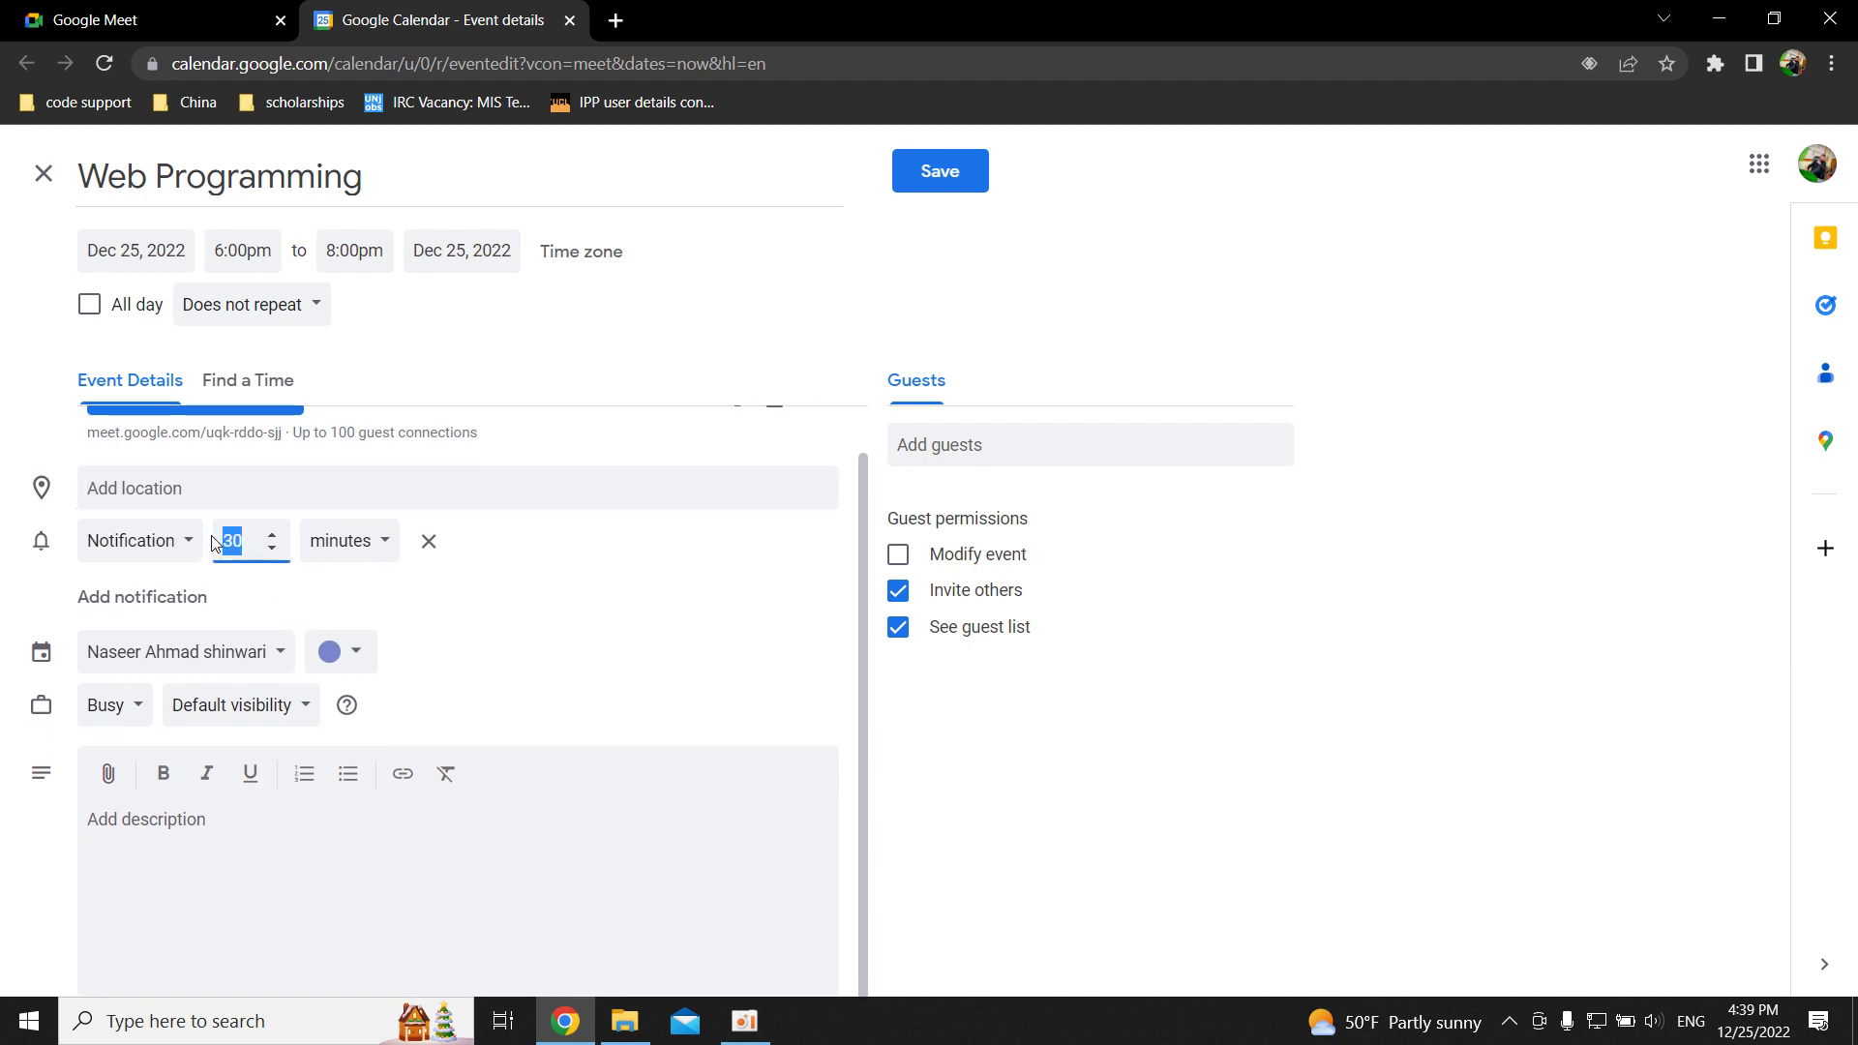
Enter the description 'The class web start on time be on time.'.
{"action": "left_click", "coordinate": [253, 807]}
{"action": "type", "text": "T"}
{"action": "key", "text": "BackSpace"}
{"action": "type", "text": "The class web "}
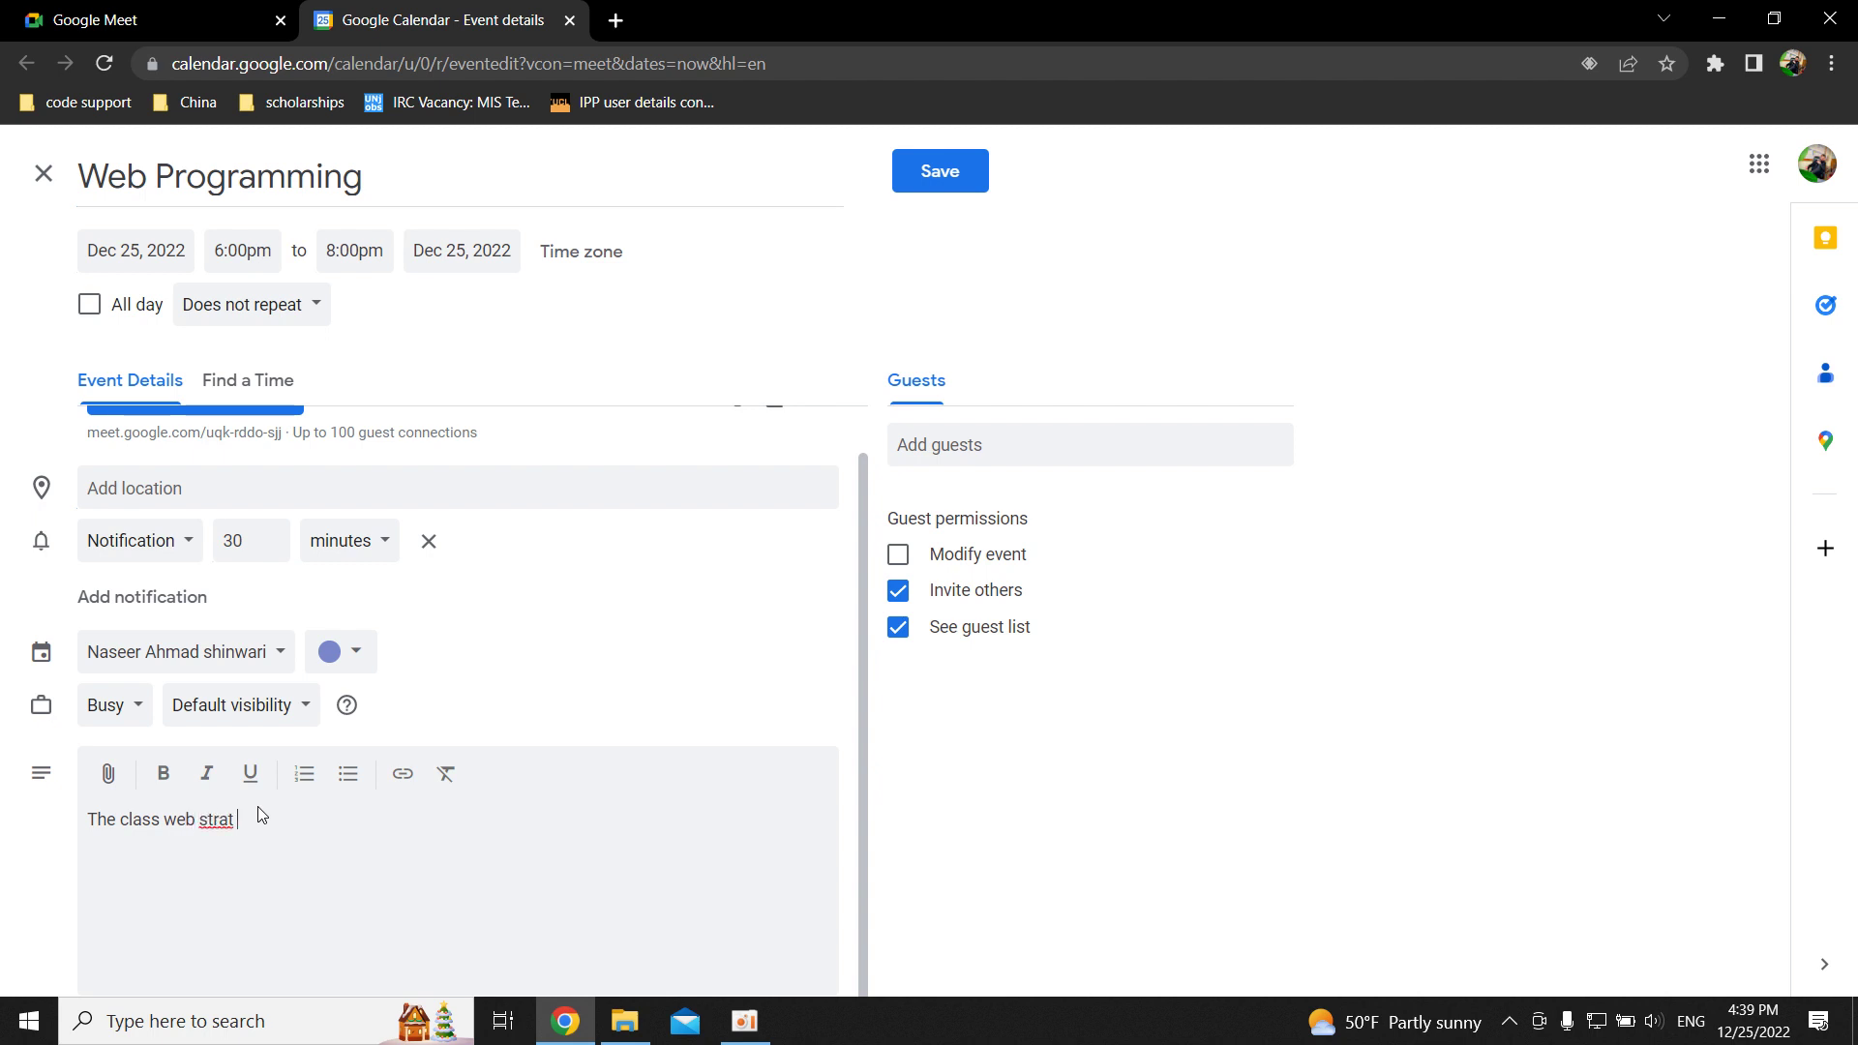
{"action": "type", "text": "start on time br"}
{"action": "key", "text": "BackSpace"}
{"action": "key", "text": "BackSpace"}
{"action": "type", "text": "e on time."}
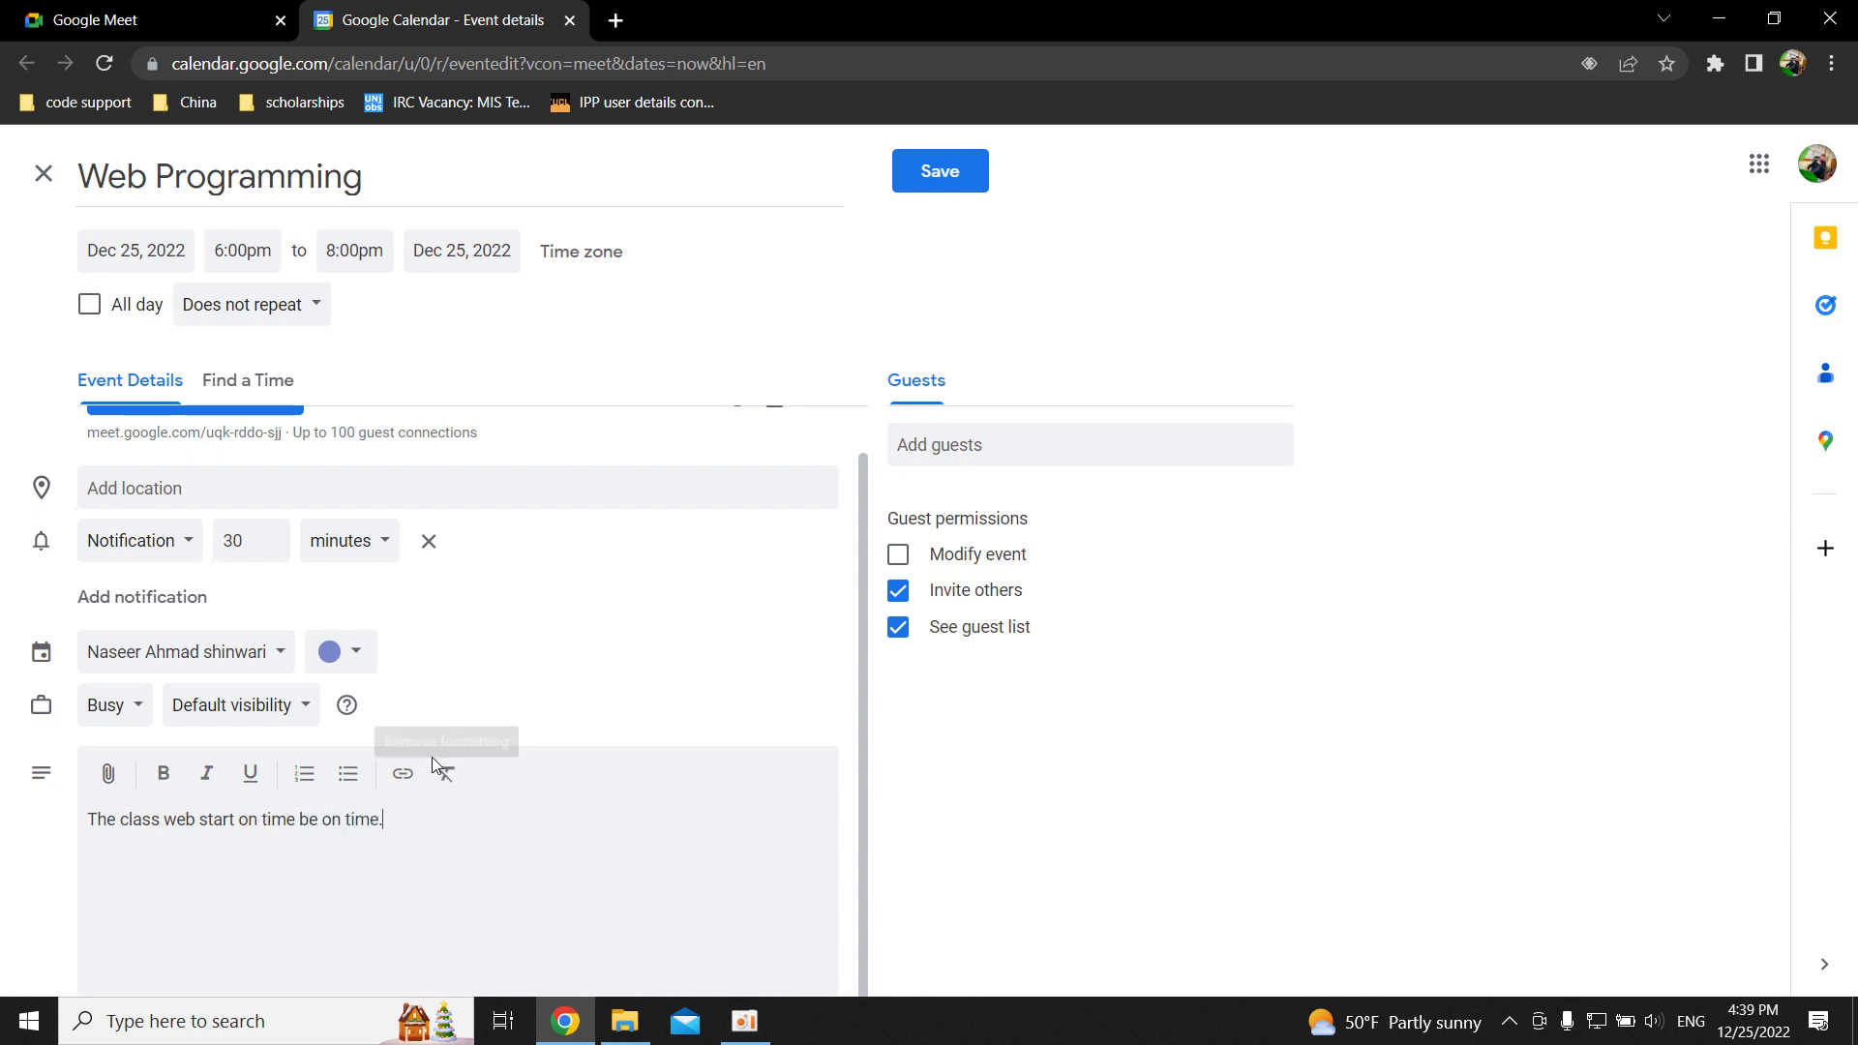
{"action": "scroll", "coordinate": [440, 771], "scroll_direction": "up", "scroll_amount": 1}
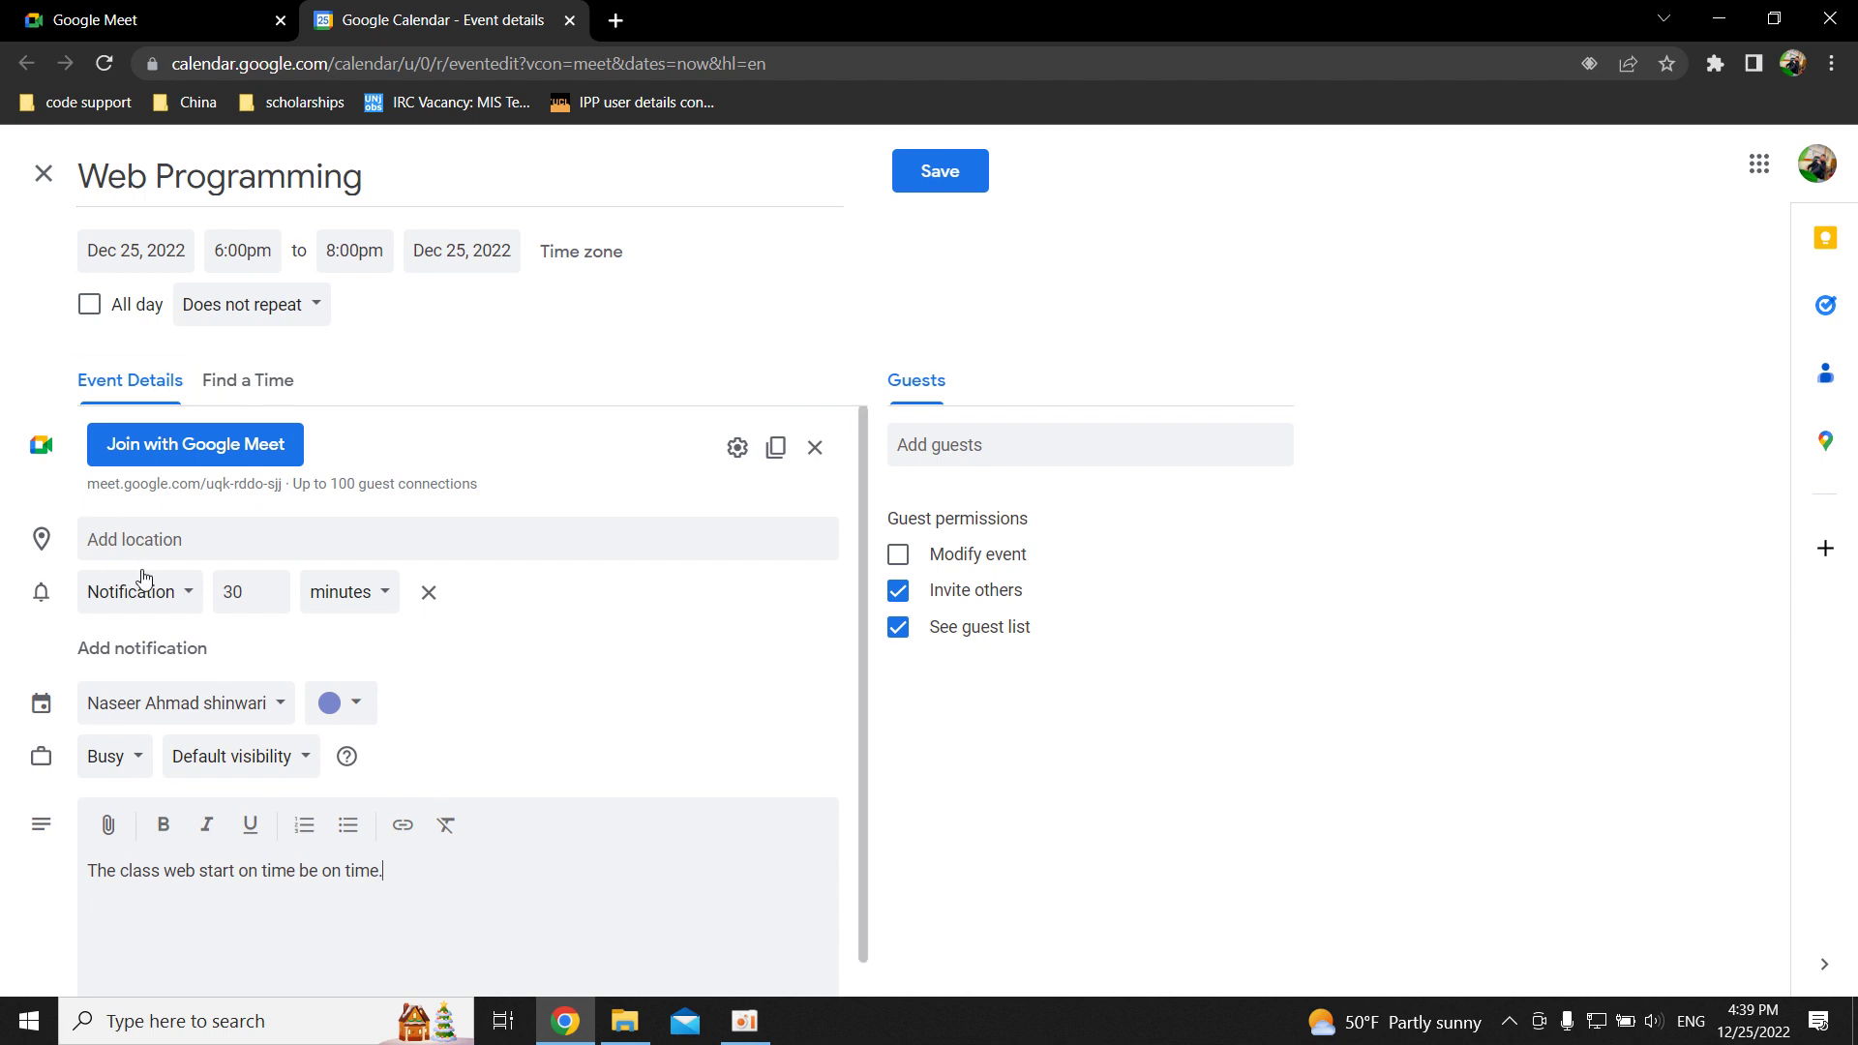
Invite the guest by entering their Gmail address in Add guests, correcting the typos.
{"action": "left_click", "coordinate": [946, 449]}
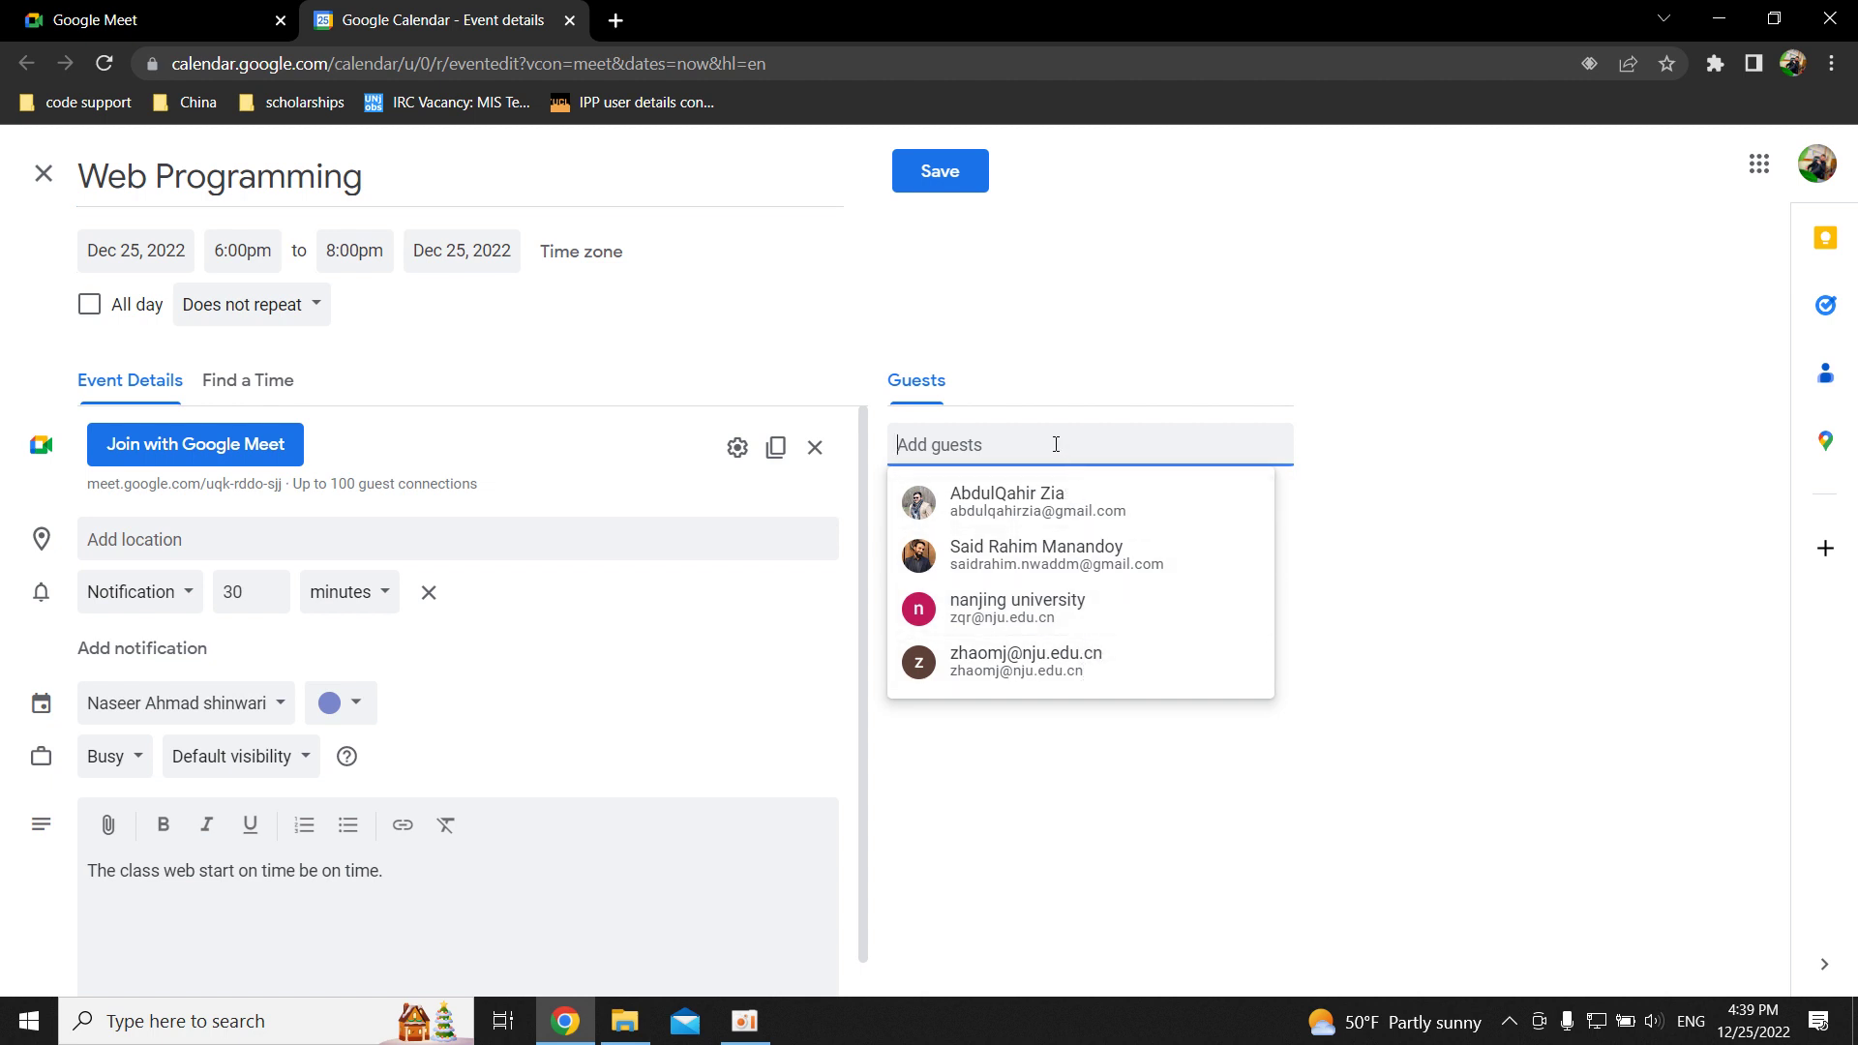
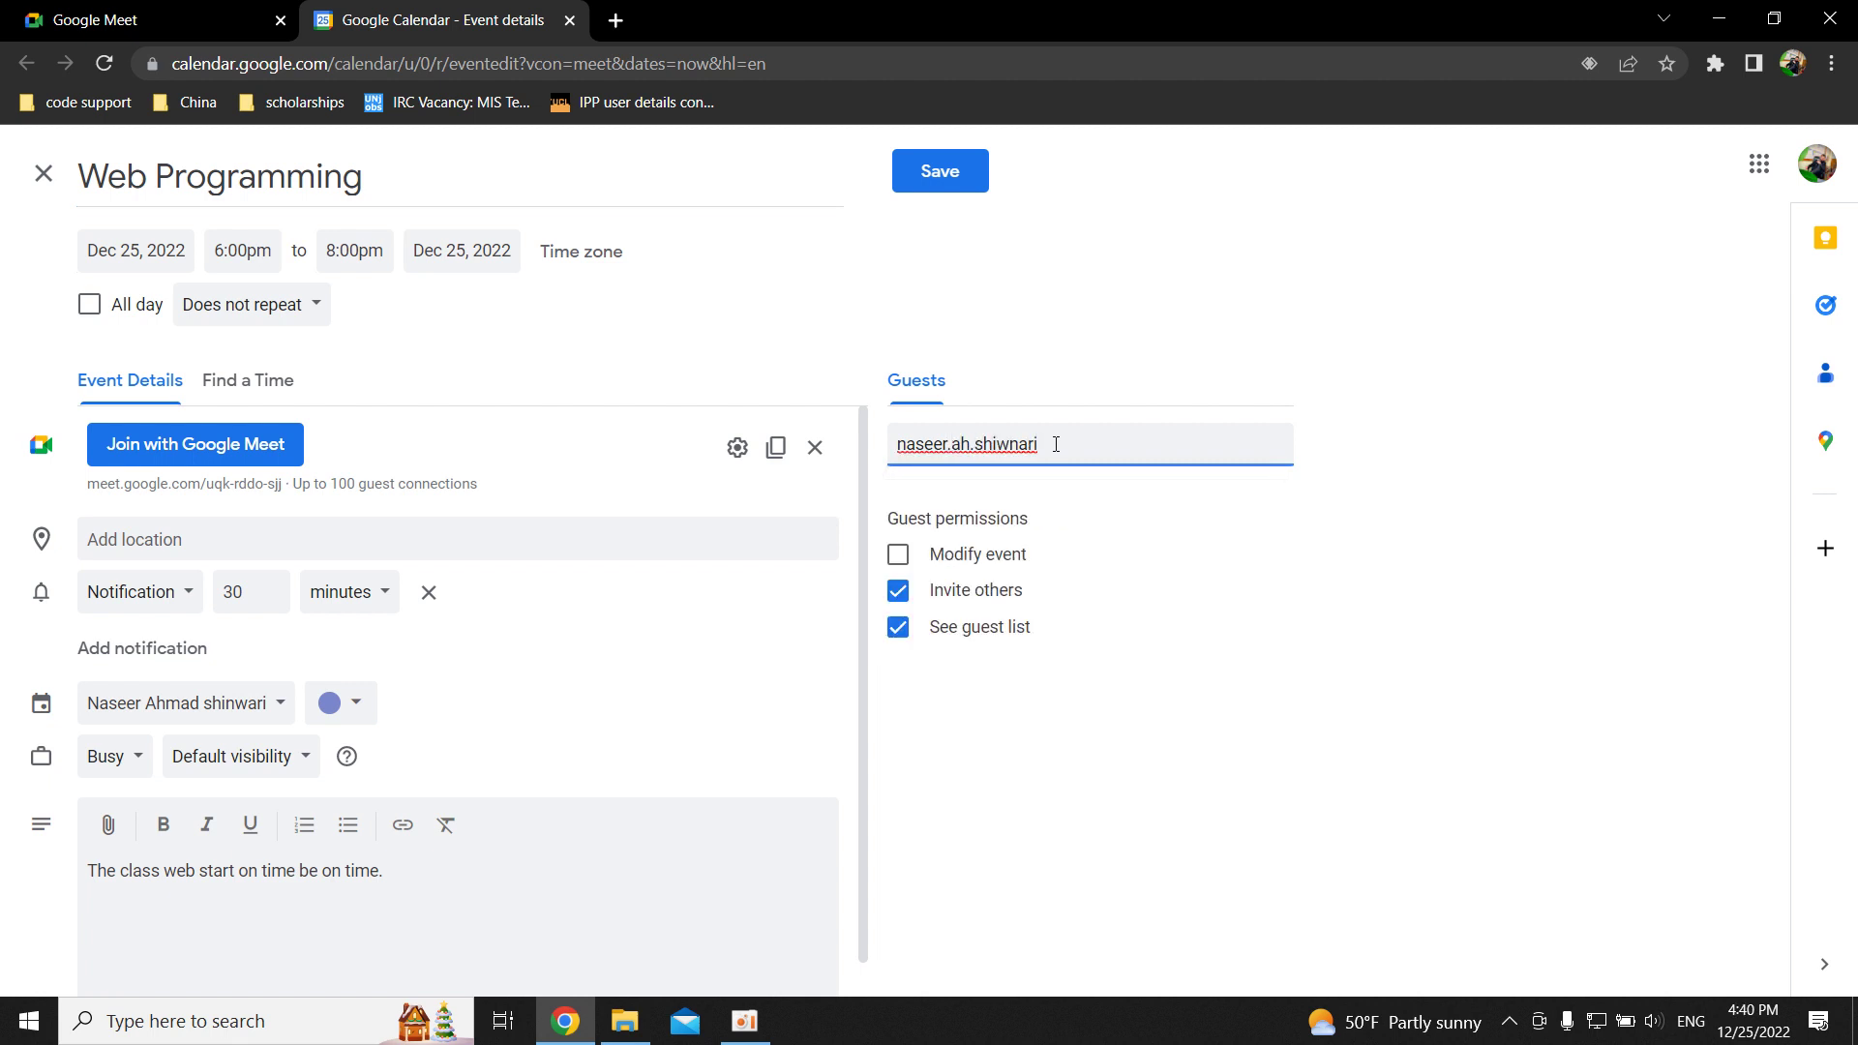
{"action": "key", "text": "Return"}
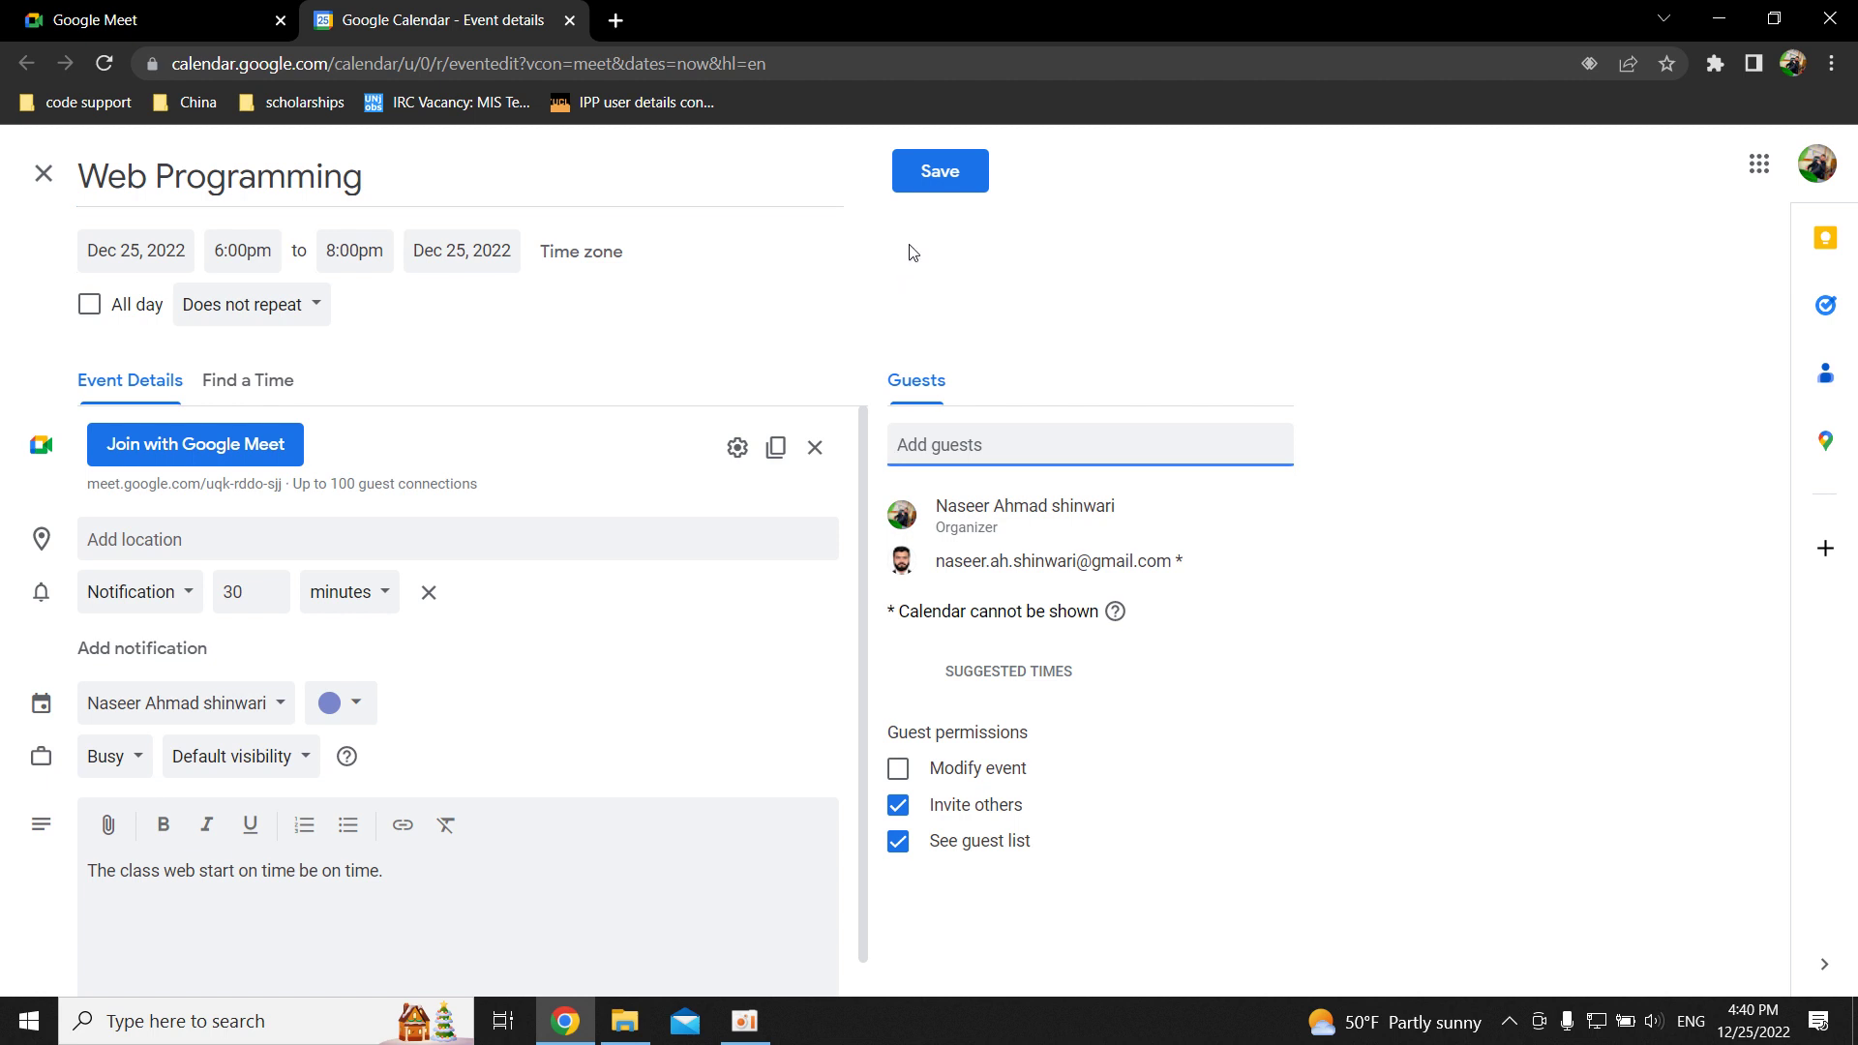
Save the event, send the guest invitation email, and confirm it shows 6–8pm on December 25.
{"action": "left_click", "coordinate": [954, 180]}
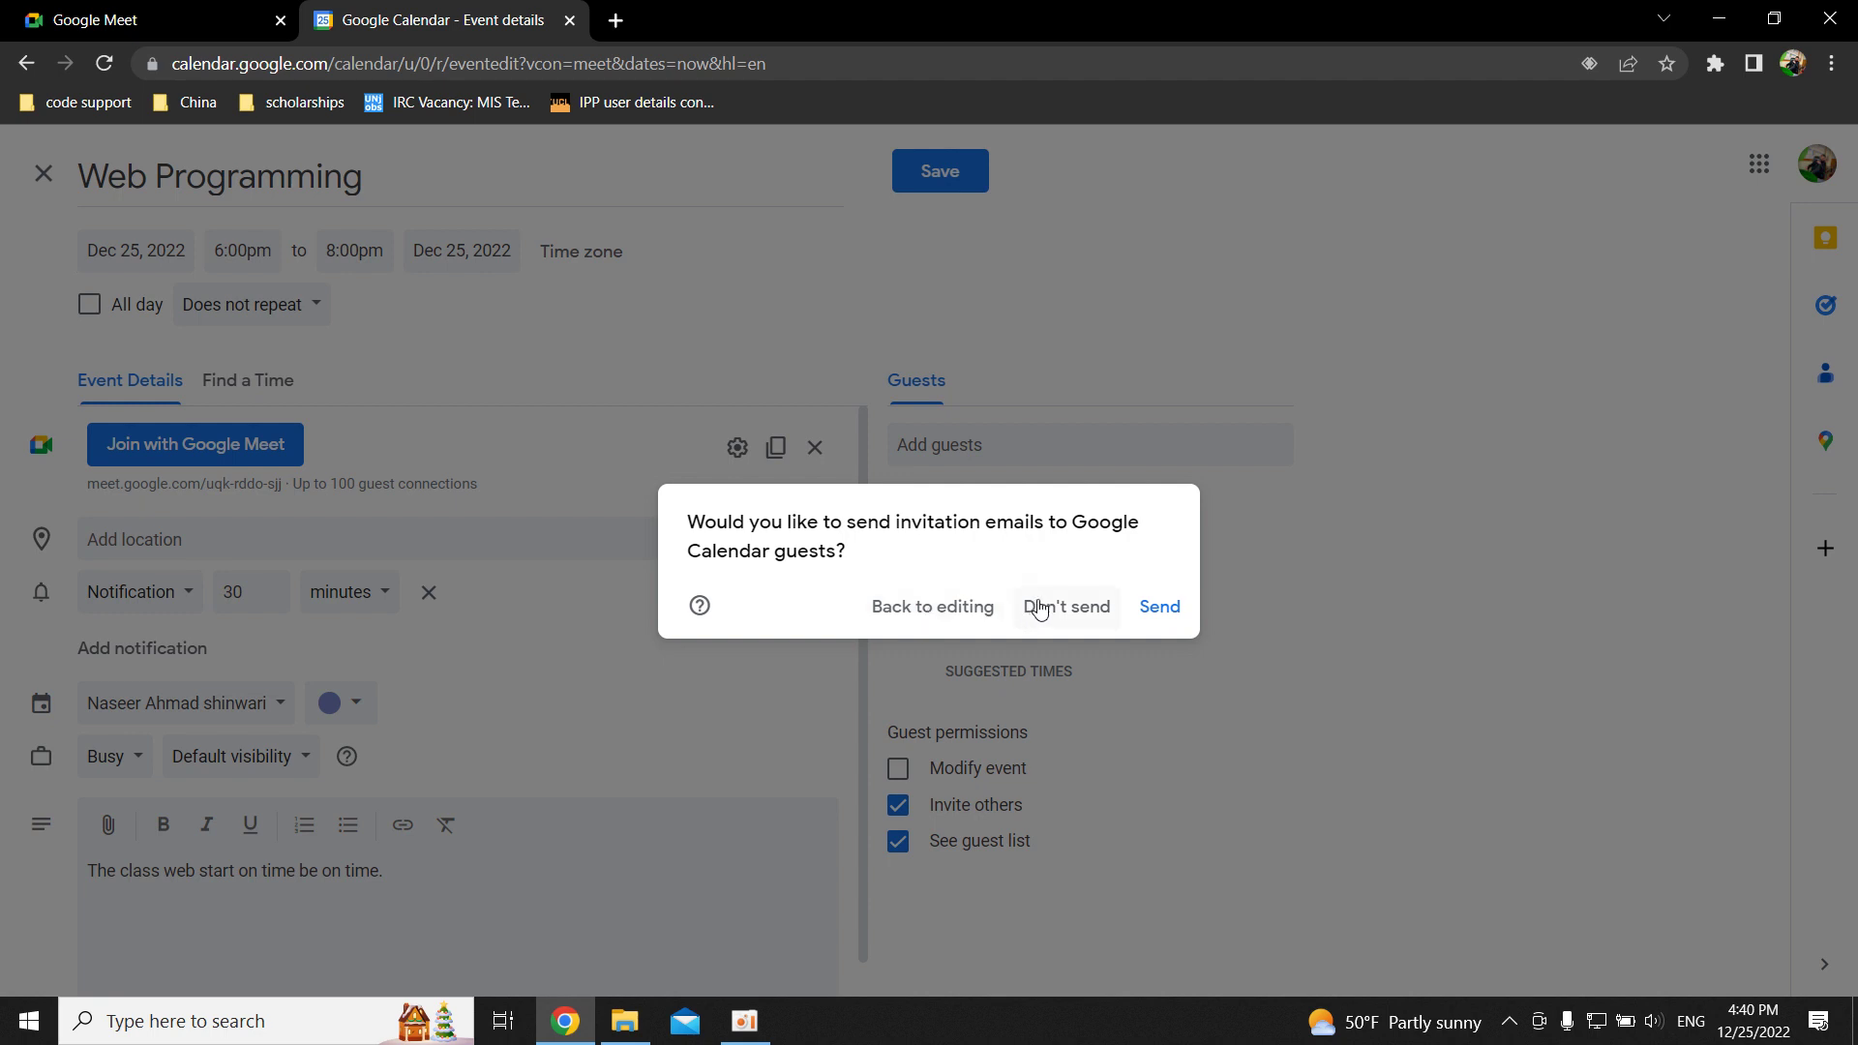
{"action": "left_click", "coordinate": [1149, 610]}
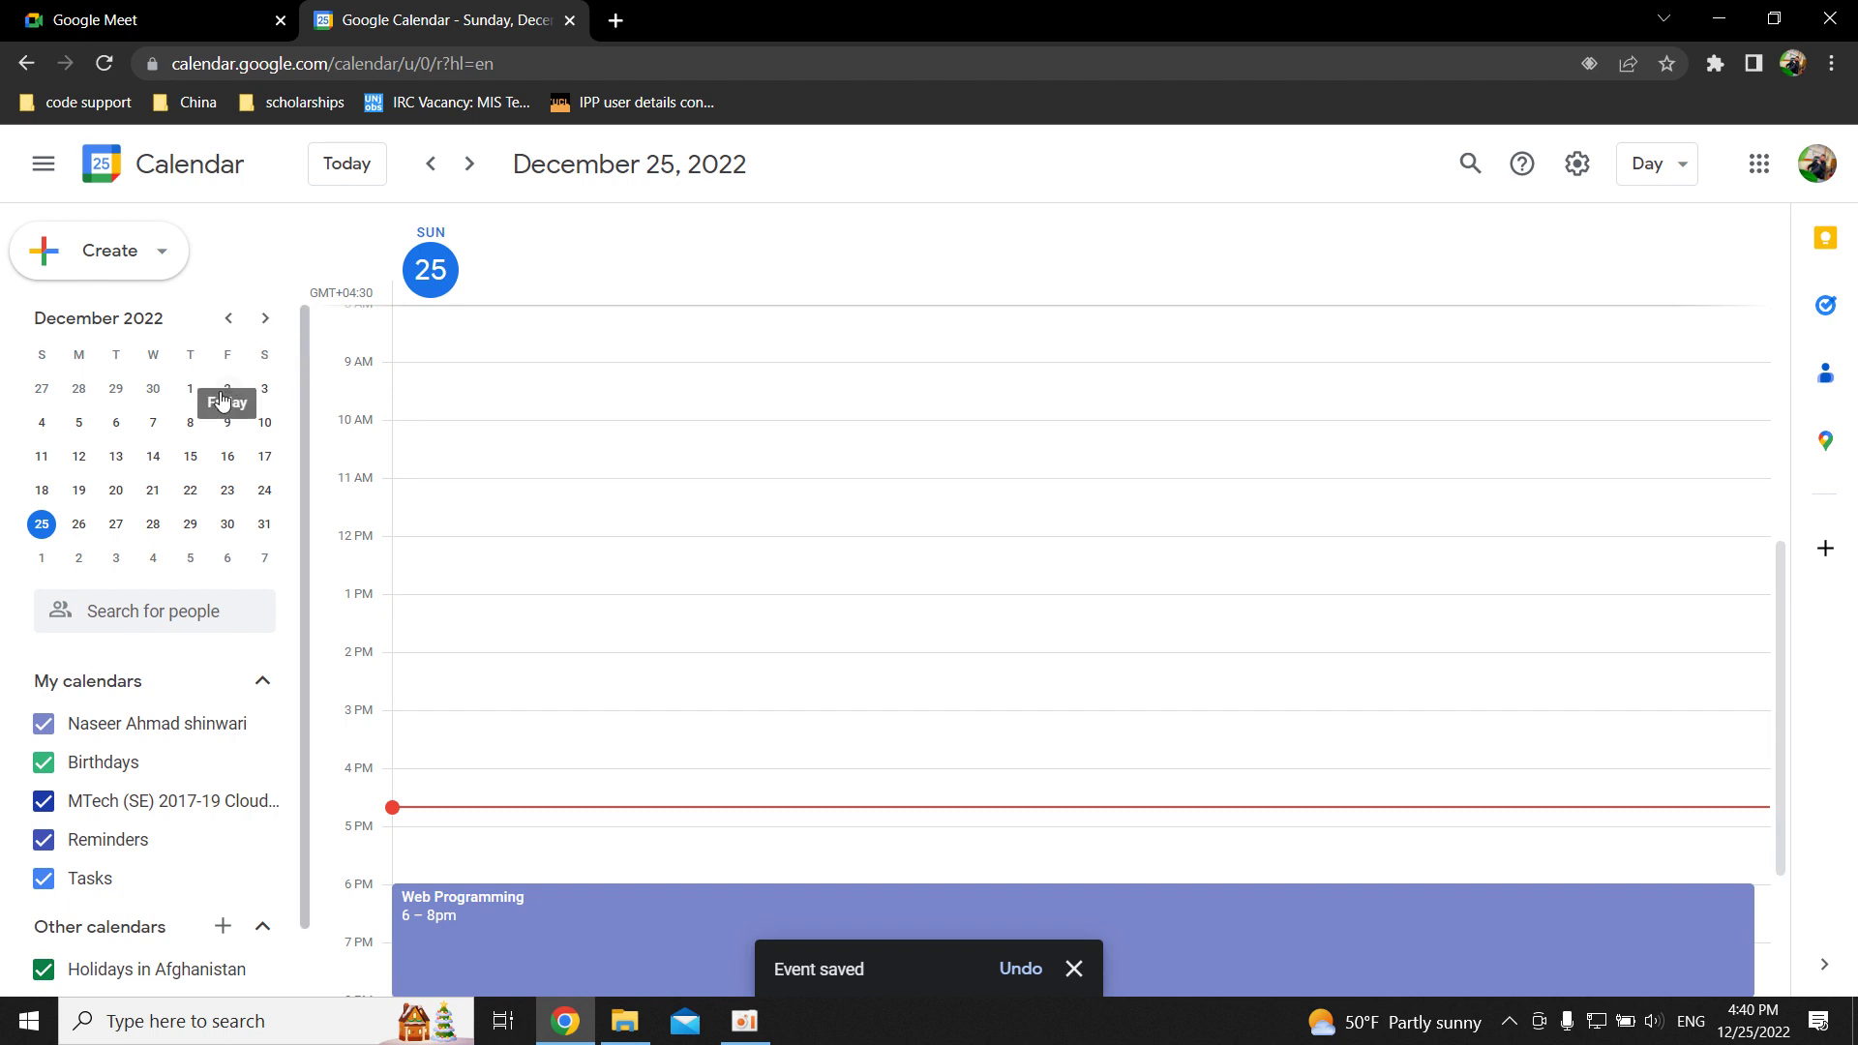
{"action": "scroll", "coordinate": [648, 692], "scroll_direction": "down", "scroll_amount": 3}
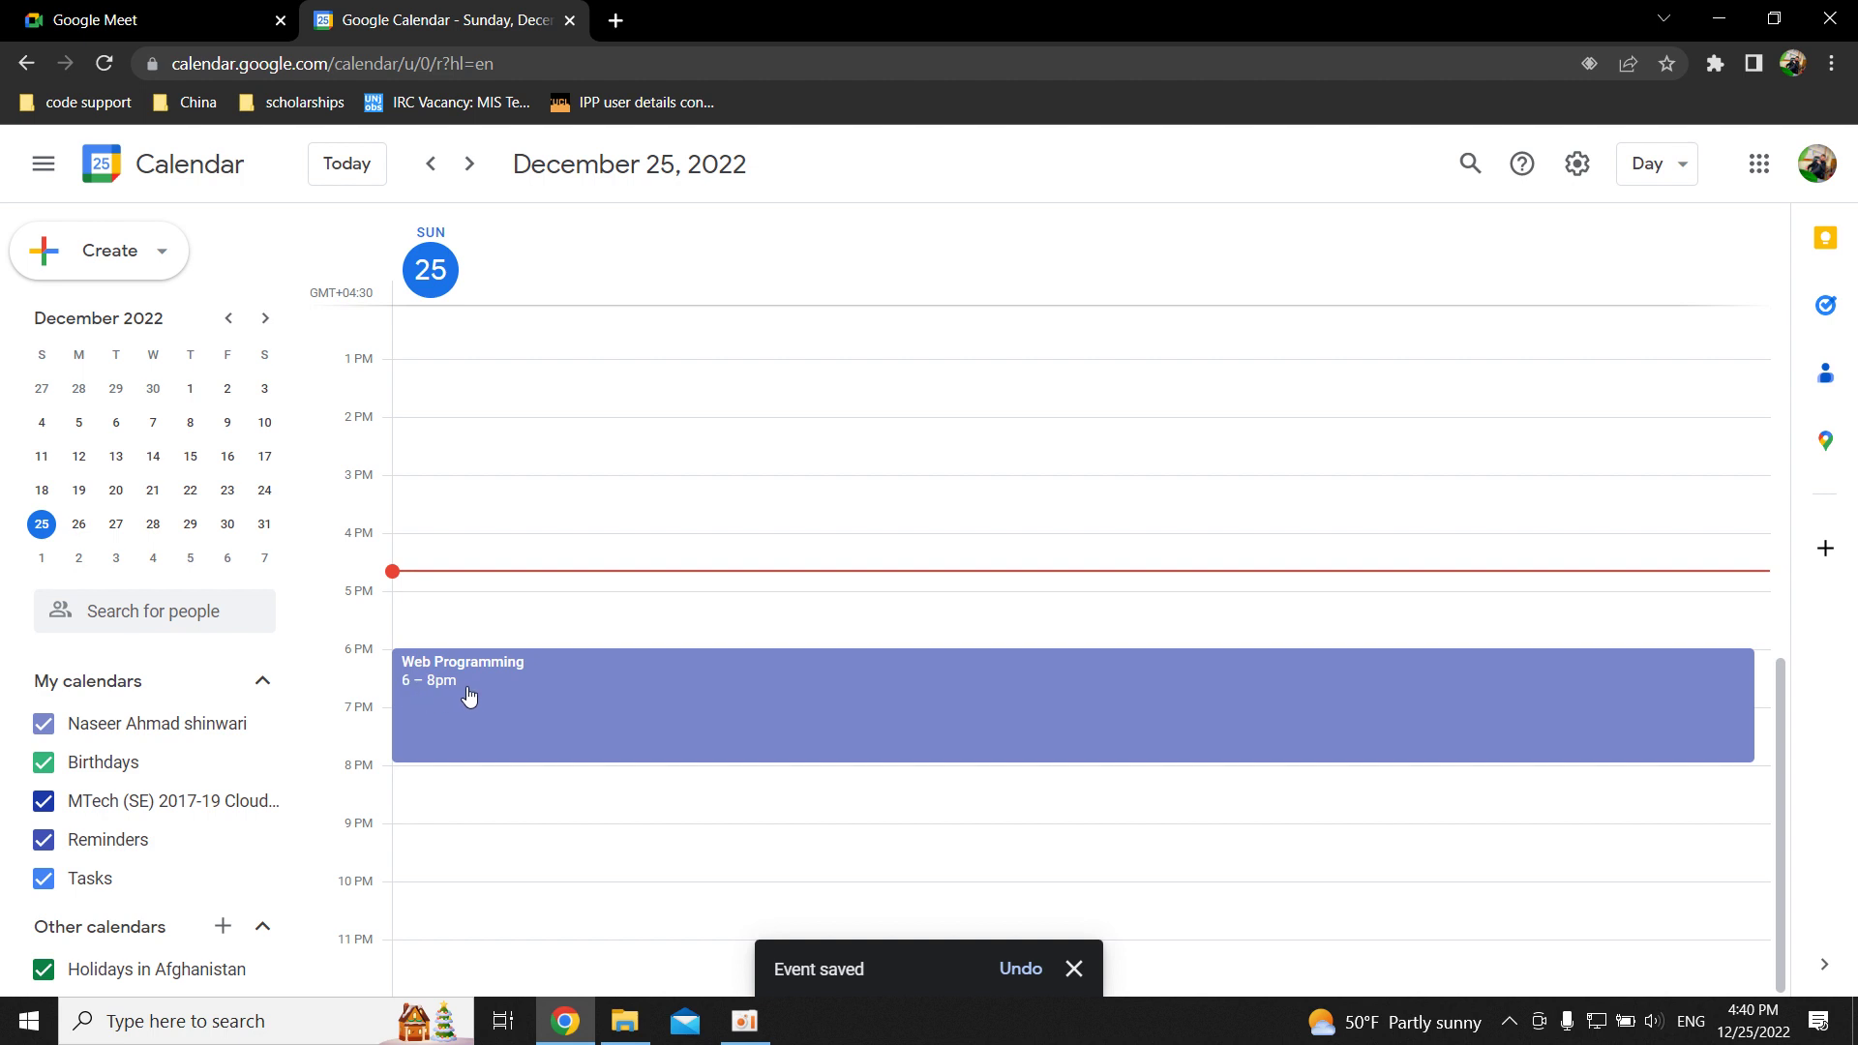
{"action": "scroll", "coordinate": [456, 504], "scroll_direction": "up", "scroll_amount": 6}
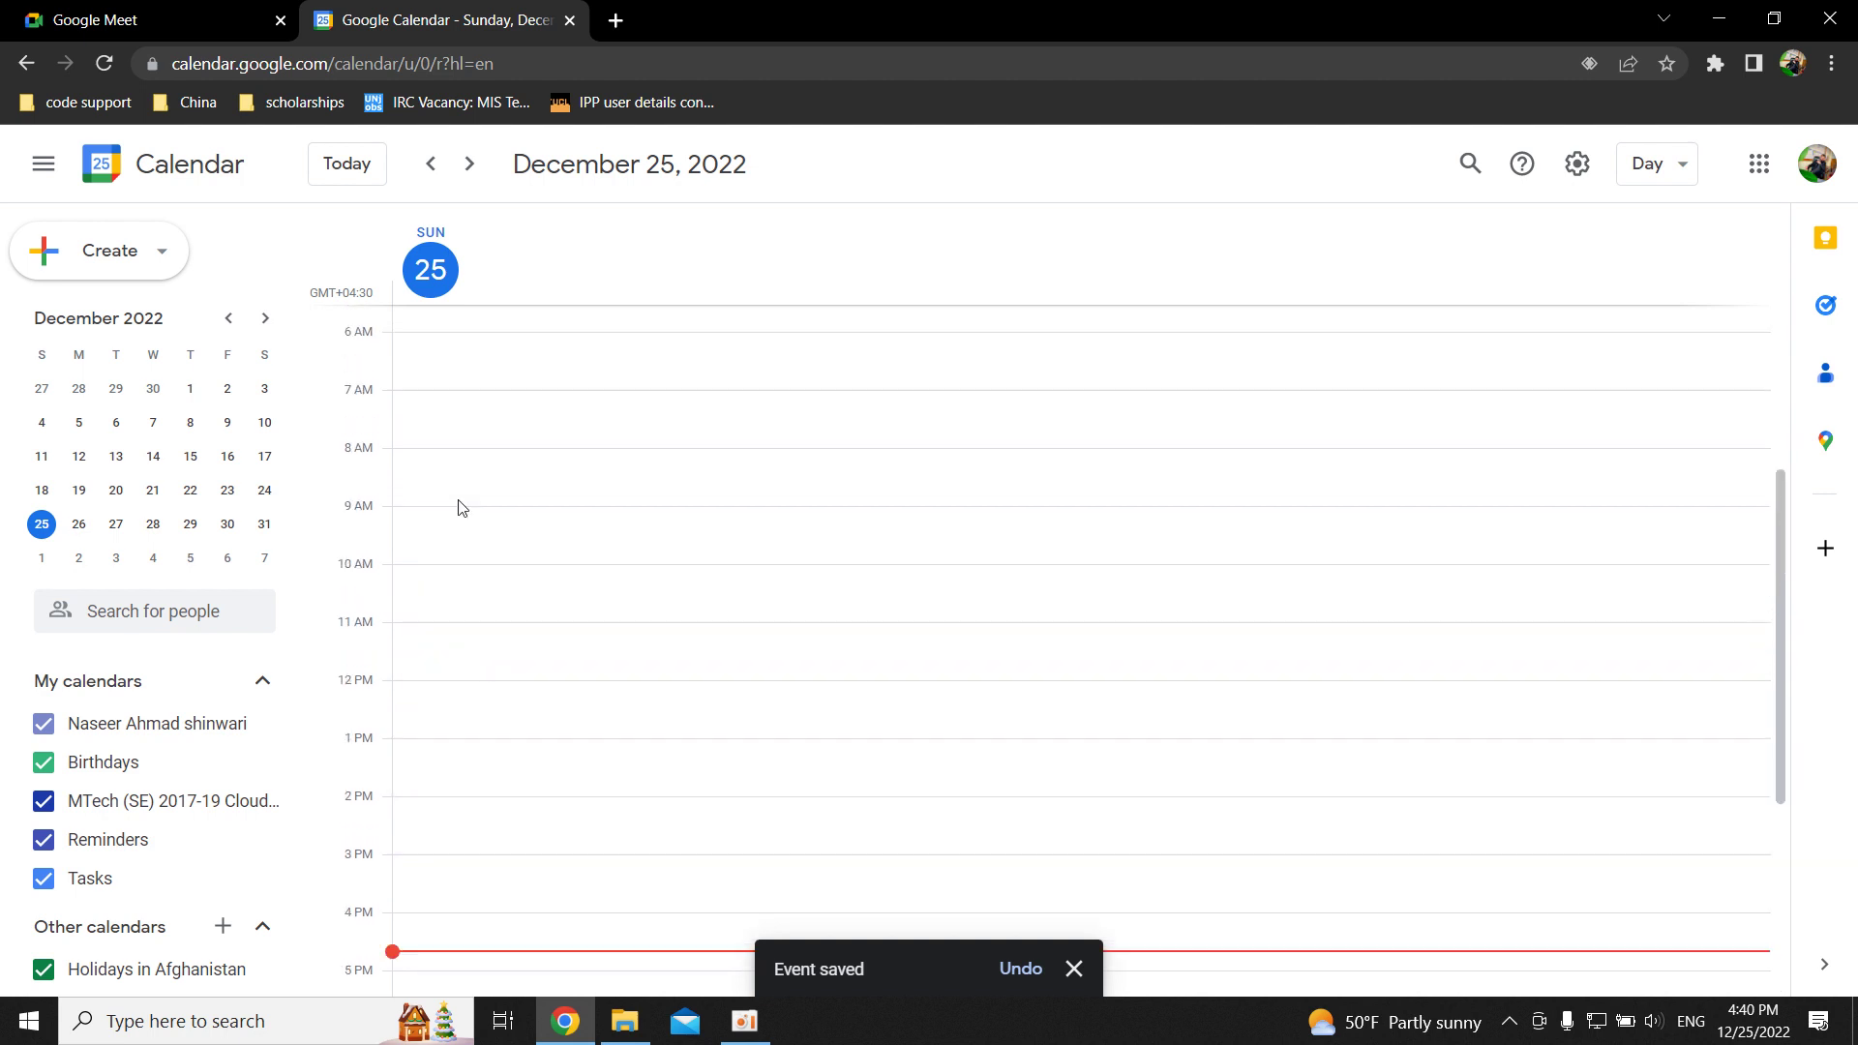
Open gmail.com in a new tab and switch to the guest's signed-in account.
{"action": "left_click", "coordinate": [615, 19]}
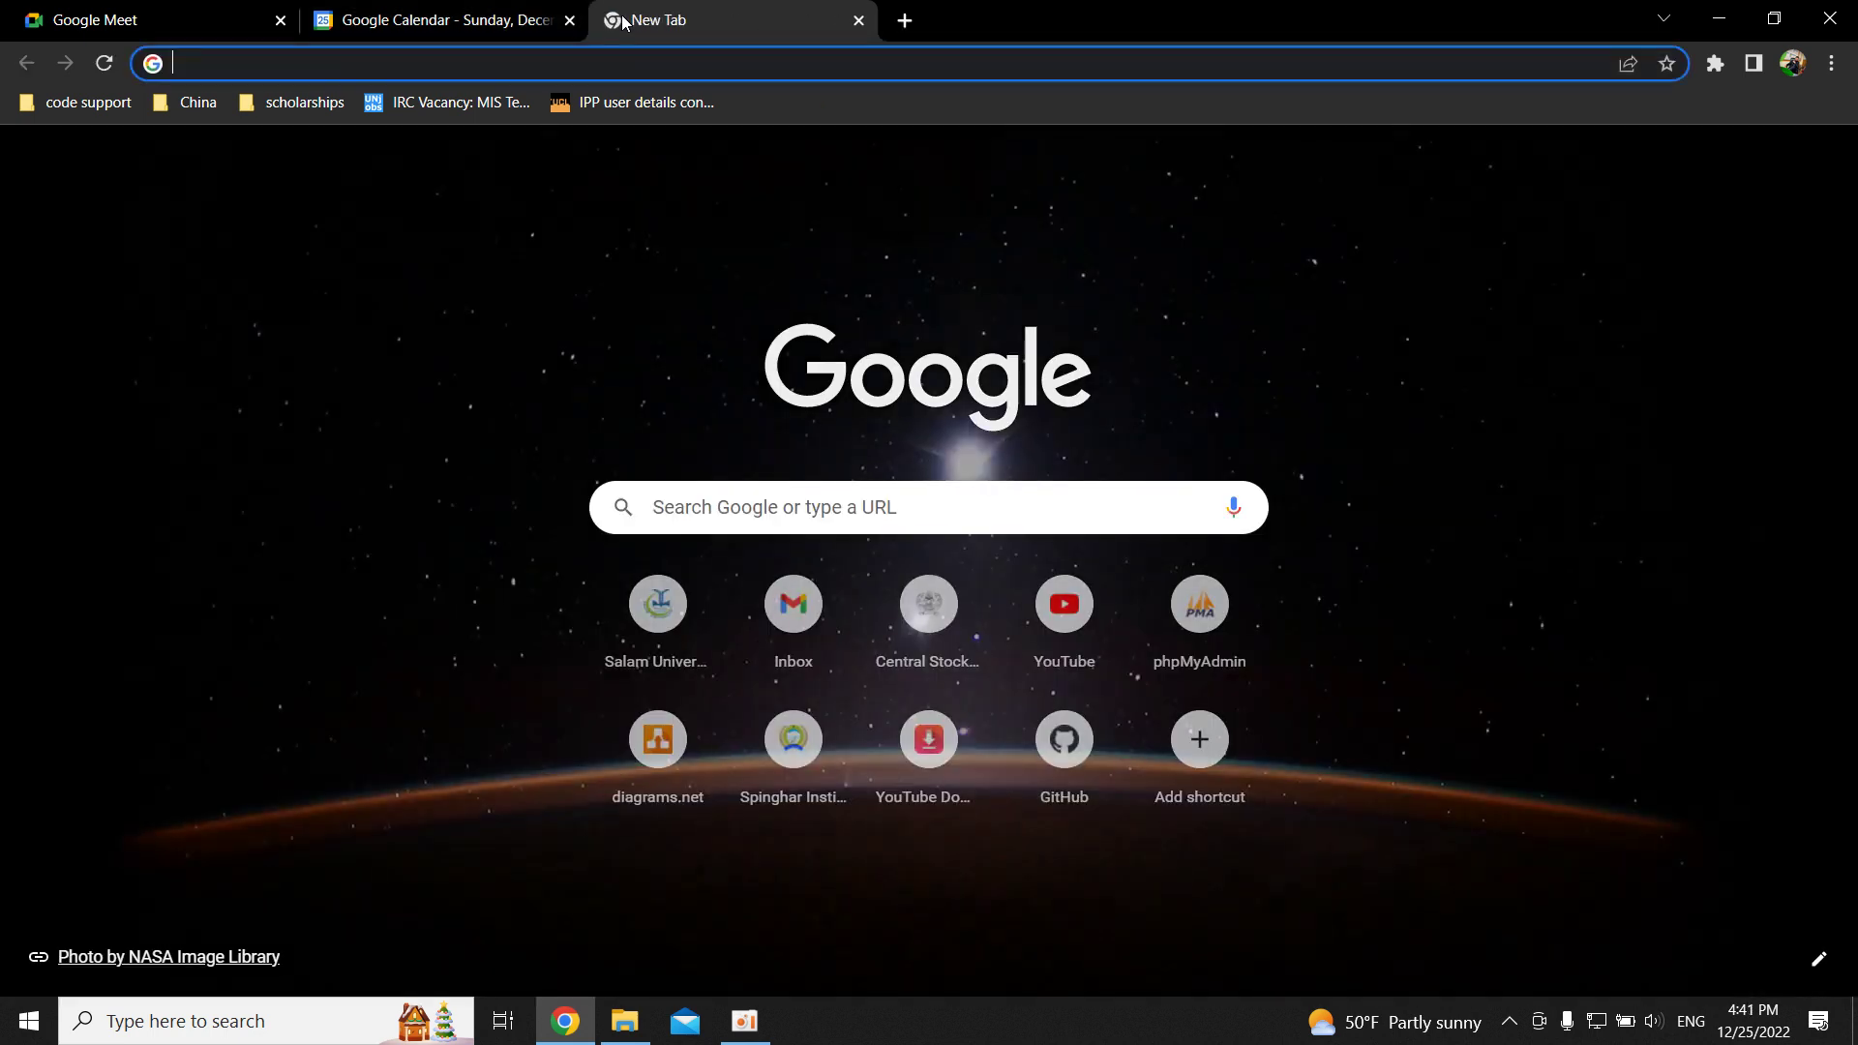
{"action": "type", "text": "gmail.com"}
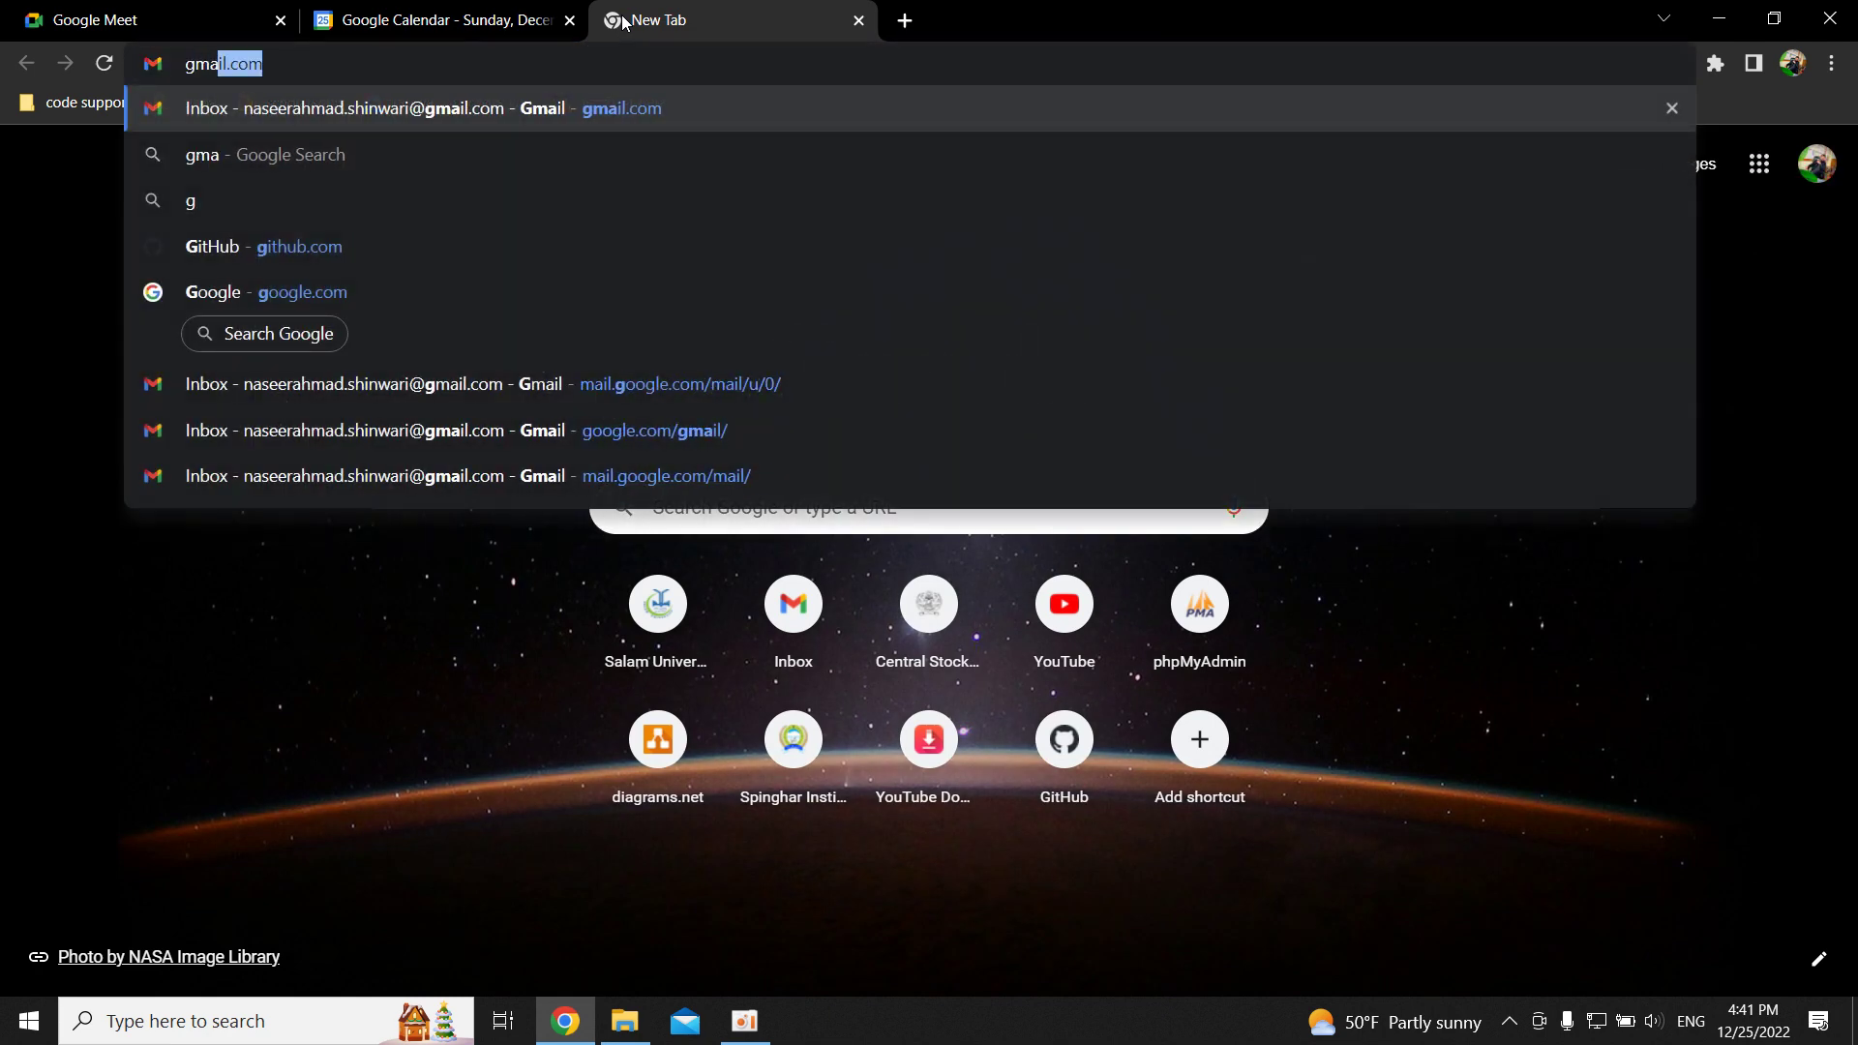
{"action": "key", "text": "Return"}
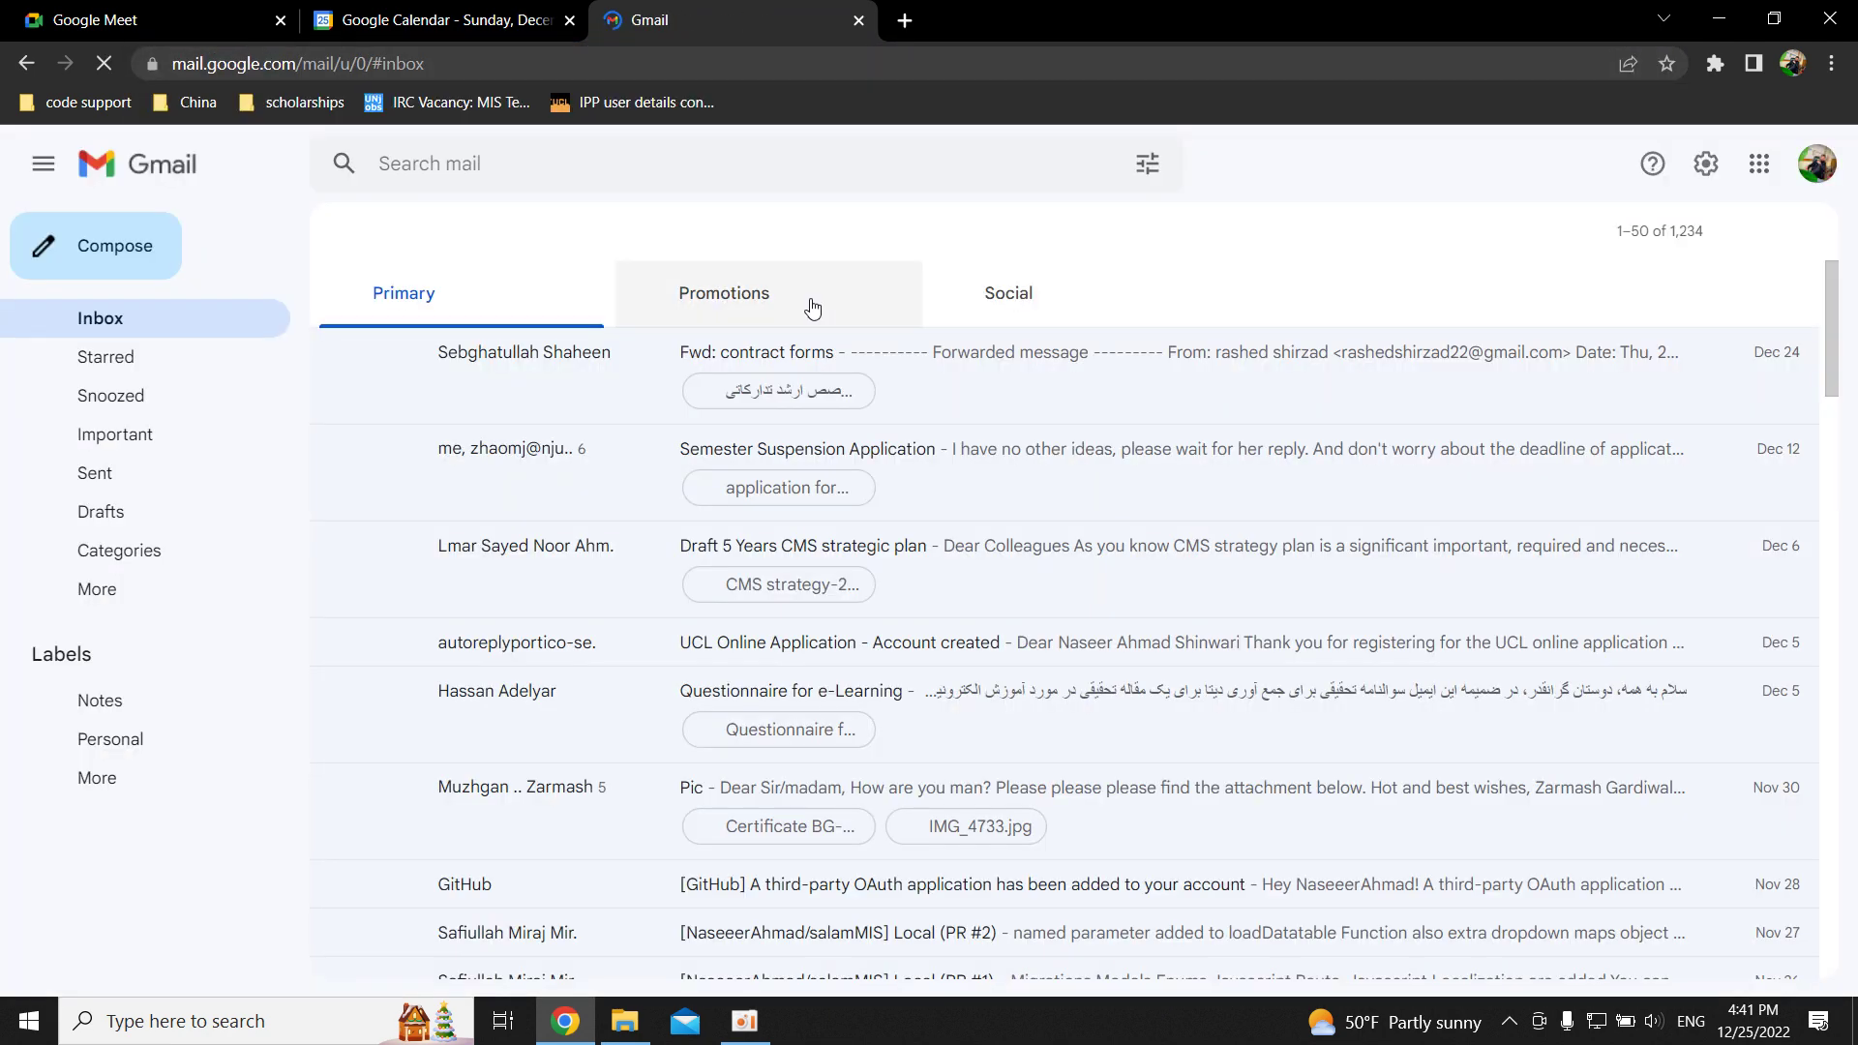
{"action": "left_click", "coordinate": [1816, 164]}
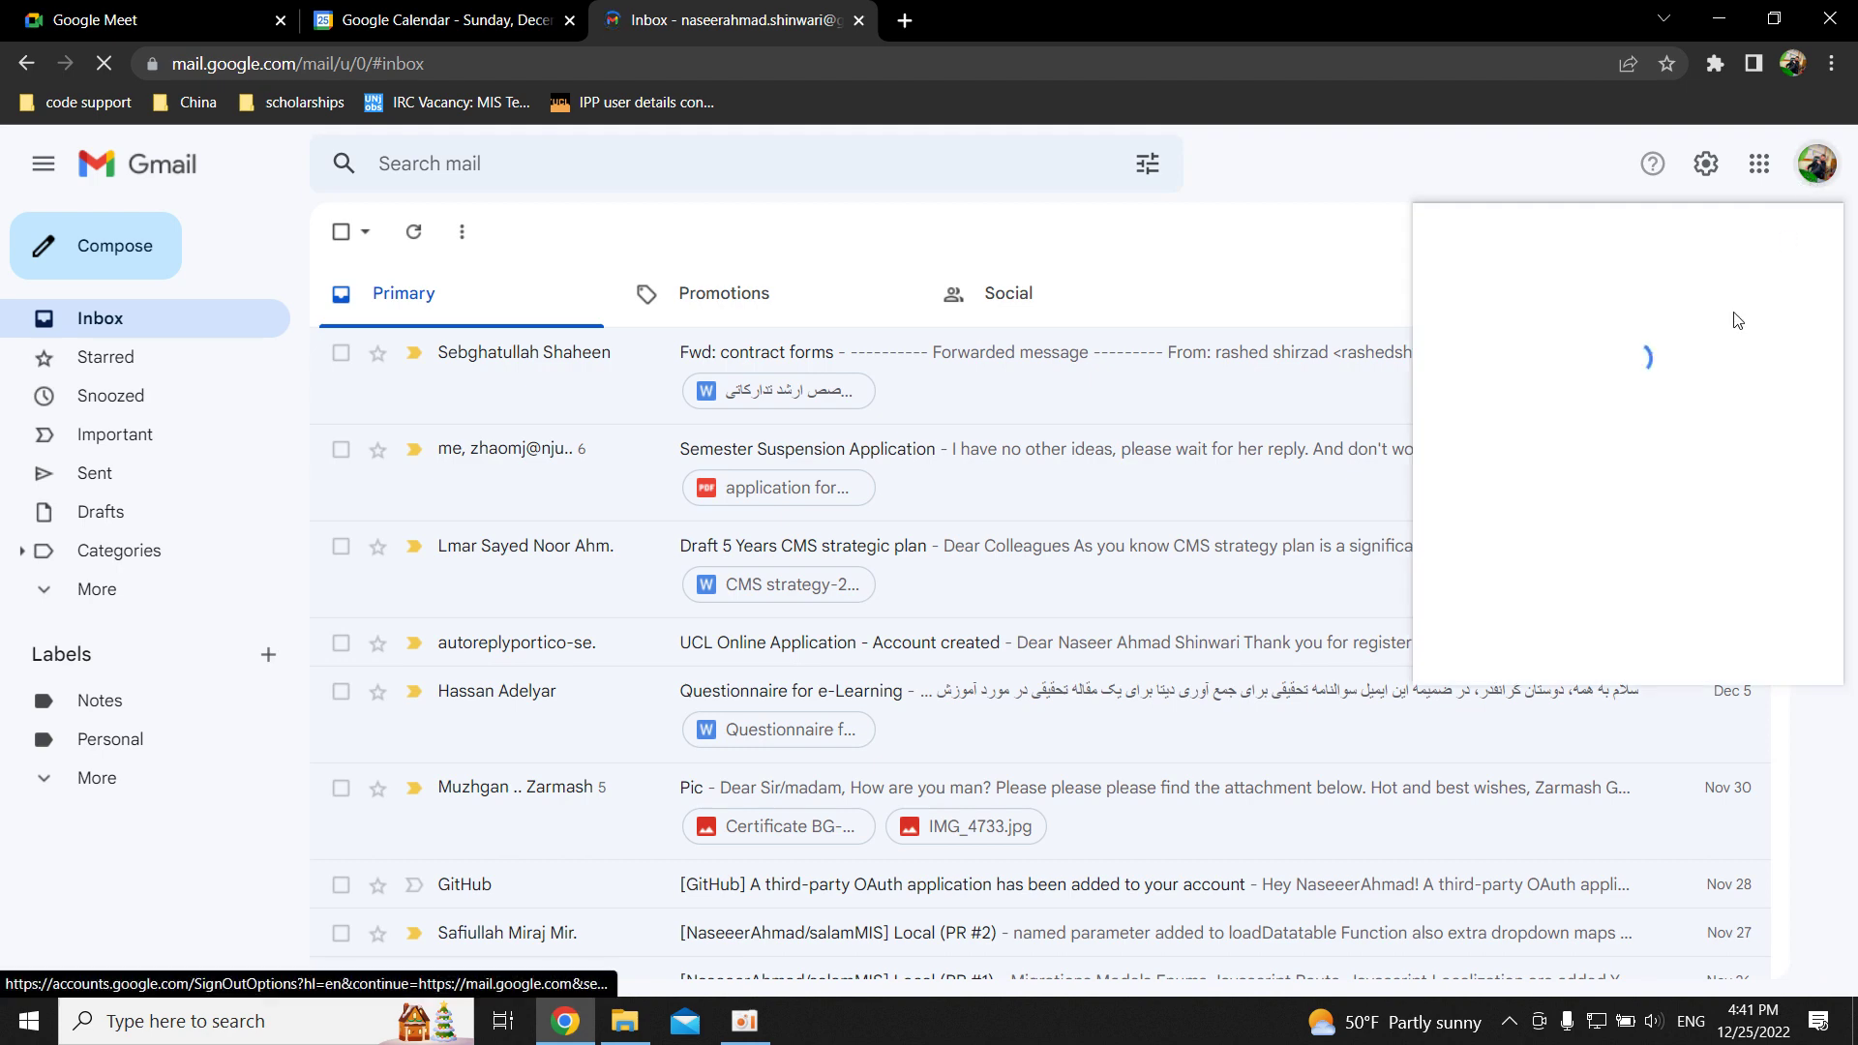
{"action": "left_click", "coordinate": [1555, 519]}
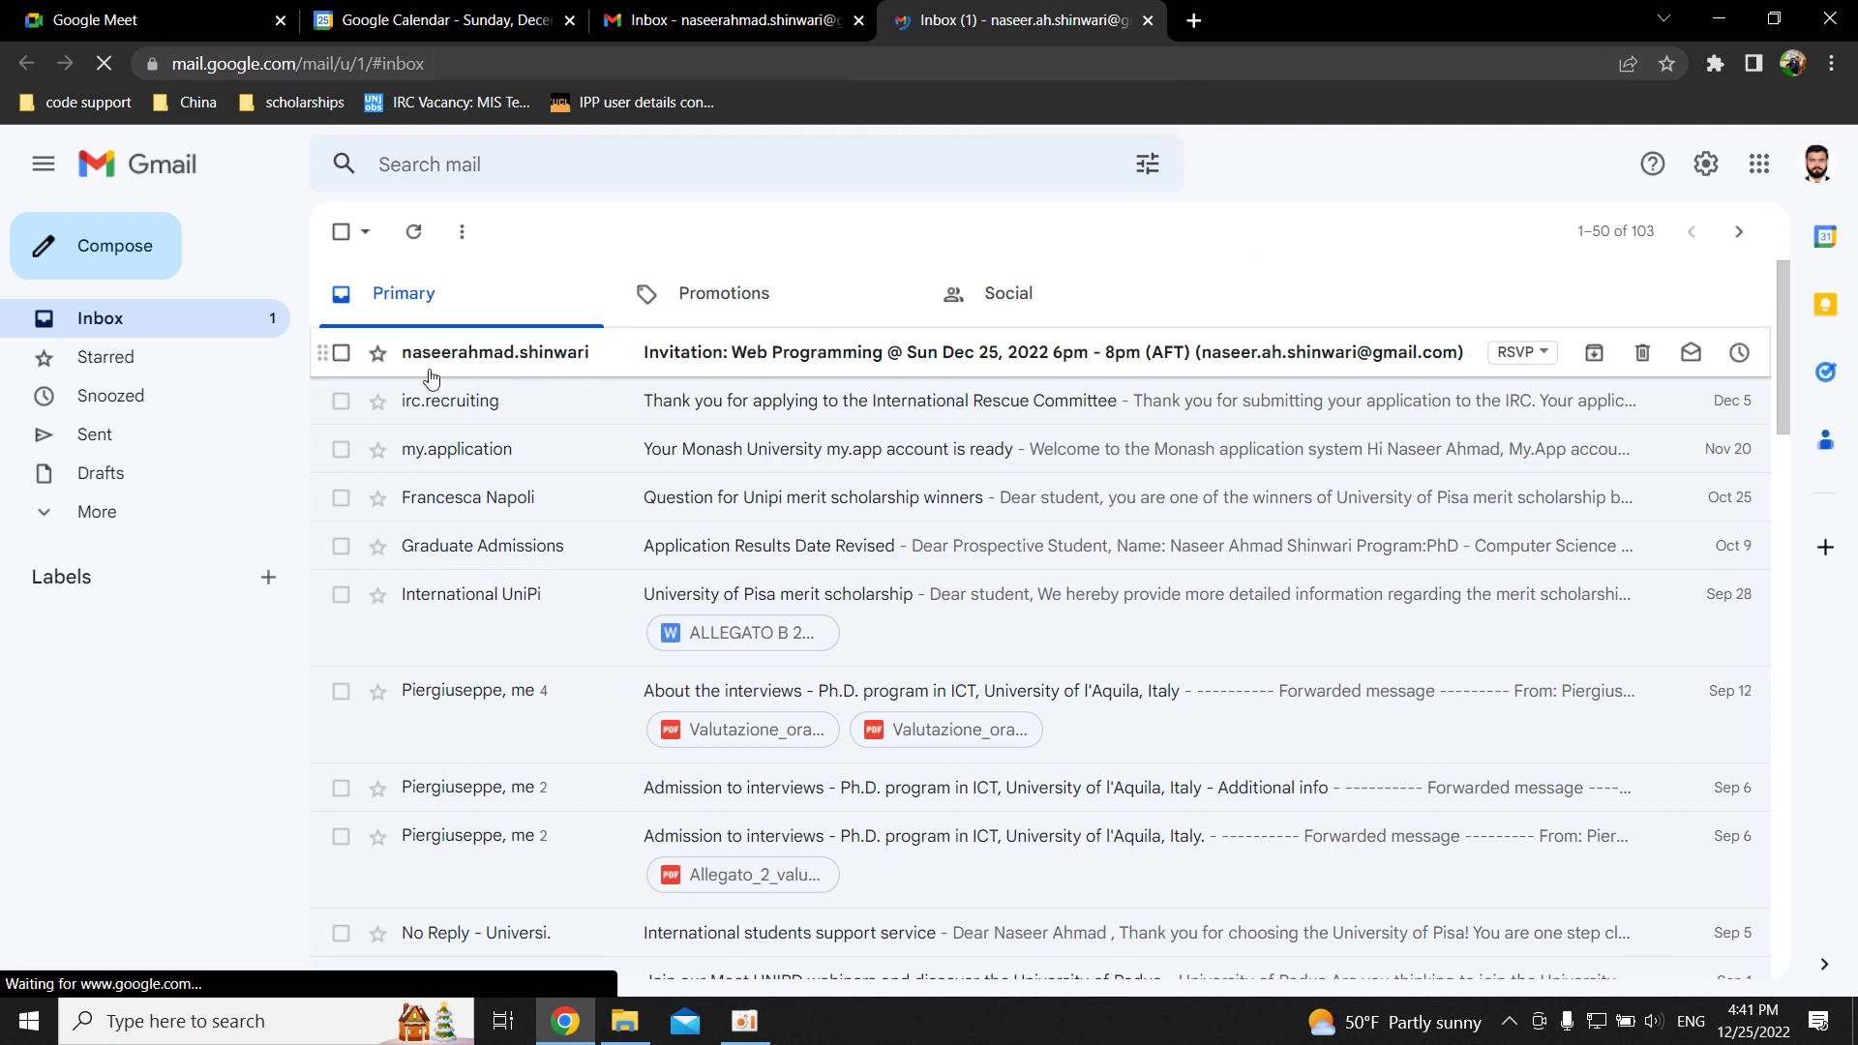
Open the 'Invitation: Web Programming' email and follow its Join with Google Meet link.
{"action": "mouse_move", "coordinate": [539, 371]}
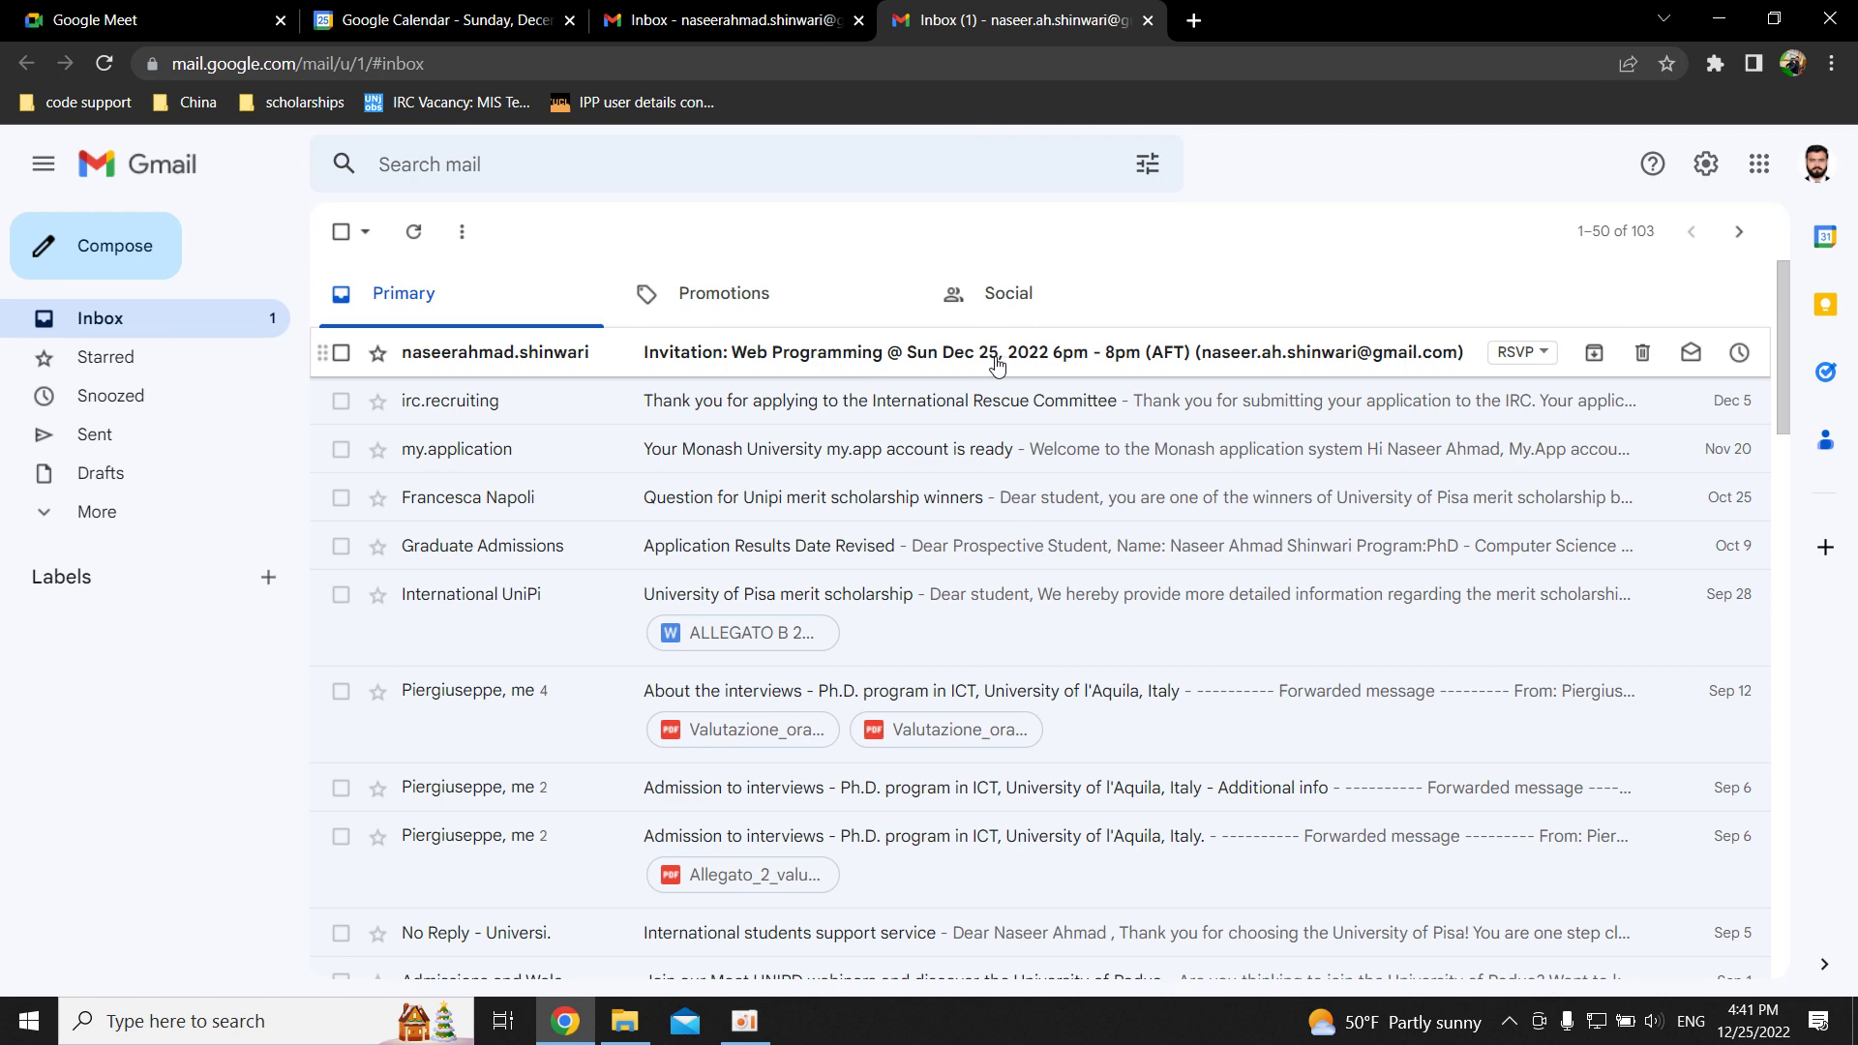
{"action": "left_click", "coordinate": [1116, 364]}
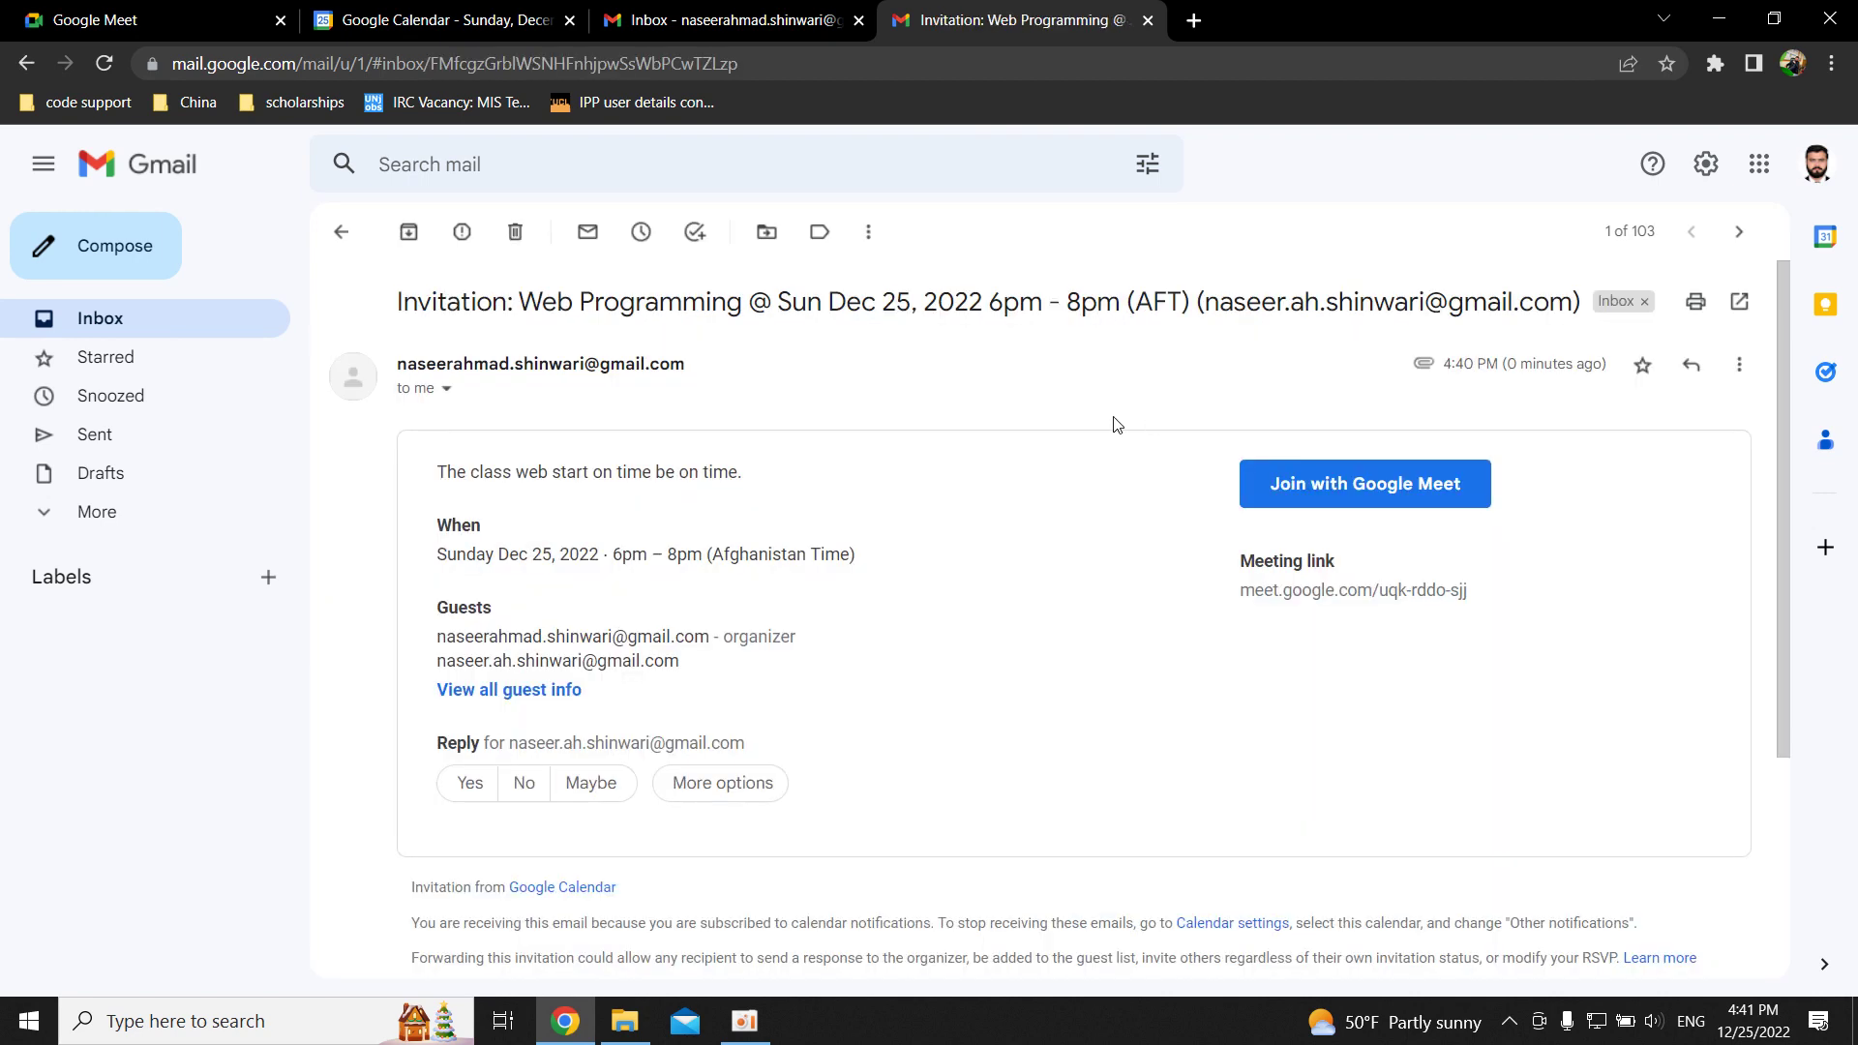
{"action": "scroll", "coordinate": [871, 629], "scroll_direction": "down", "scroll_amount": 1}
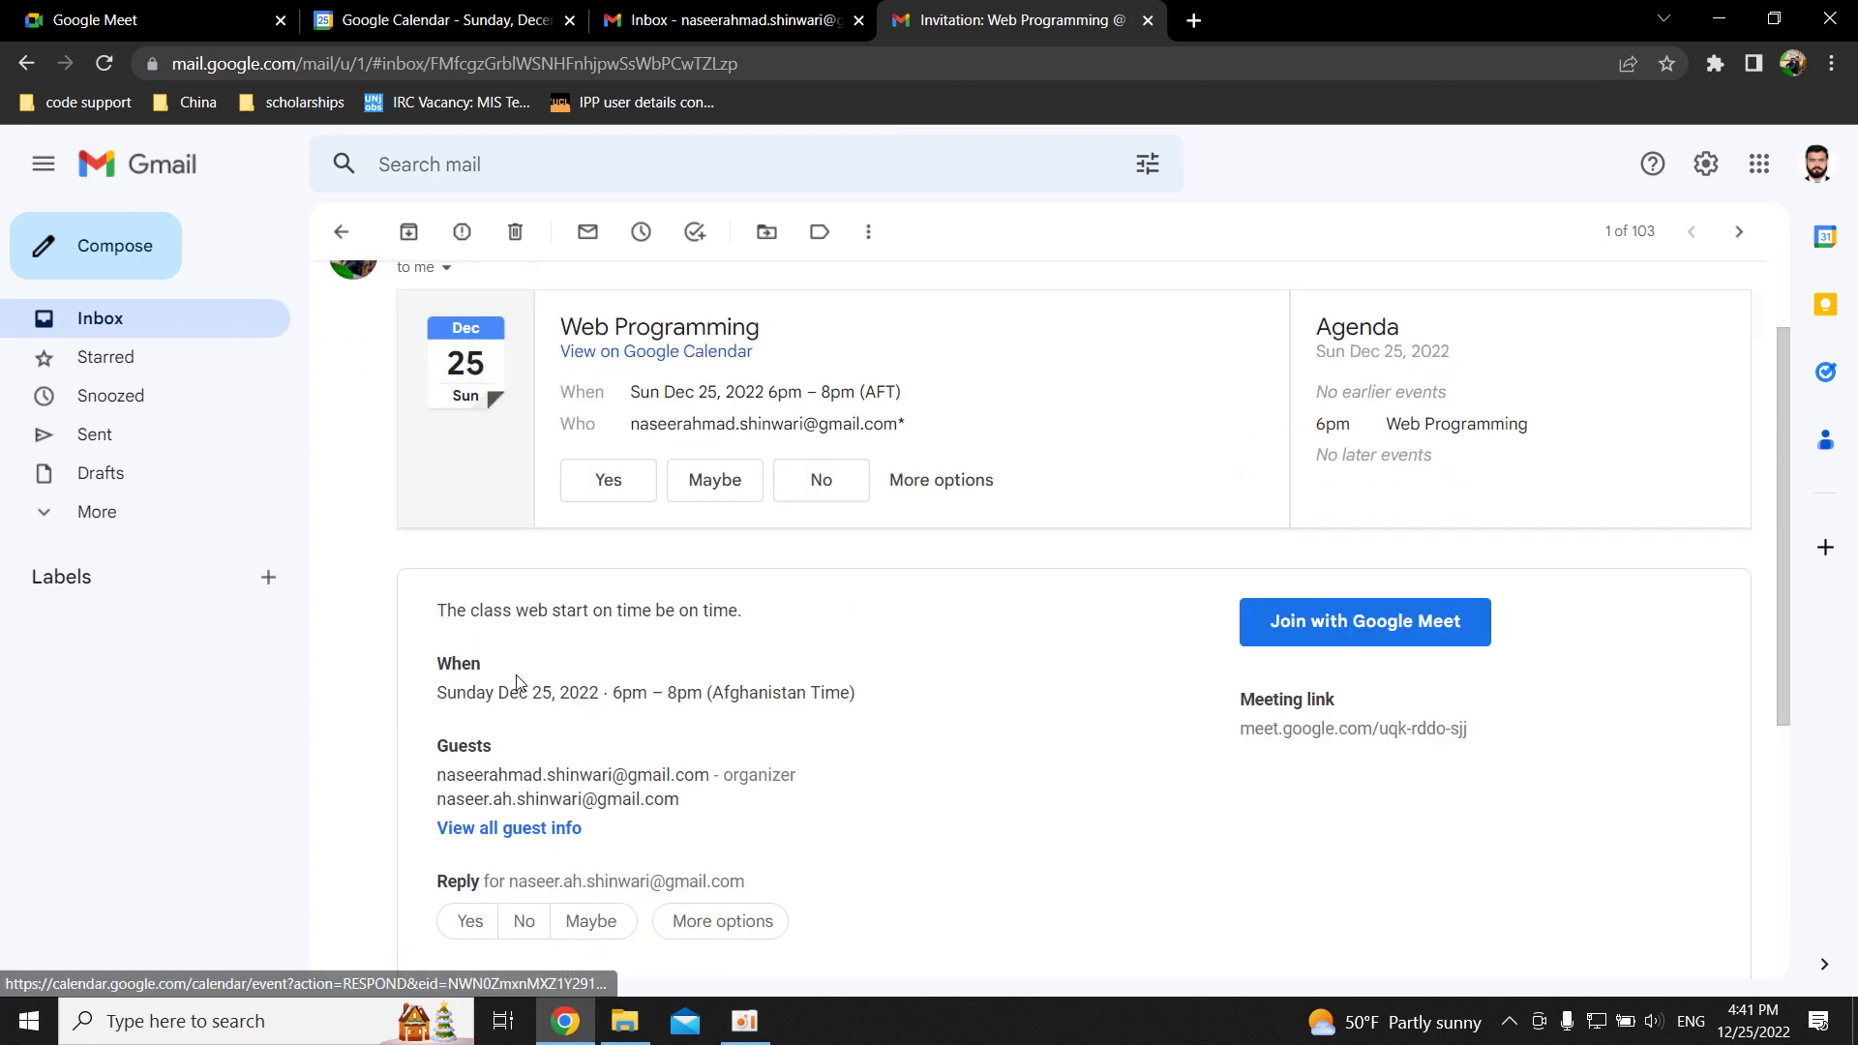
{"action": "scroll", "coordinate": [1103, 736], "scroll_direction": "down", "scroll_amount": 1}
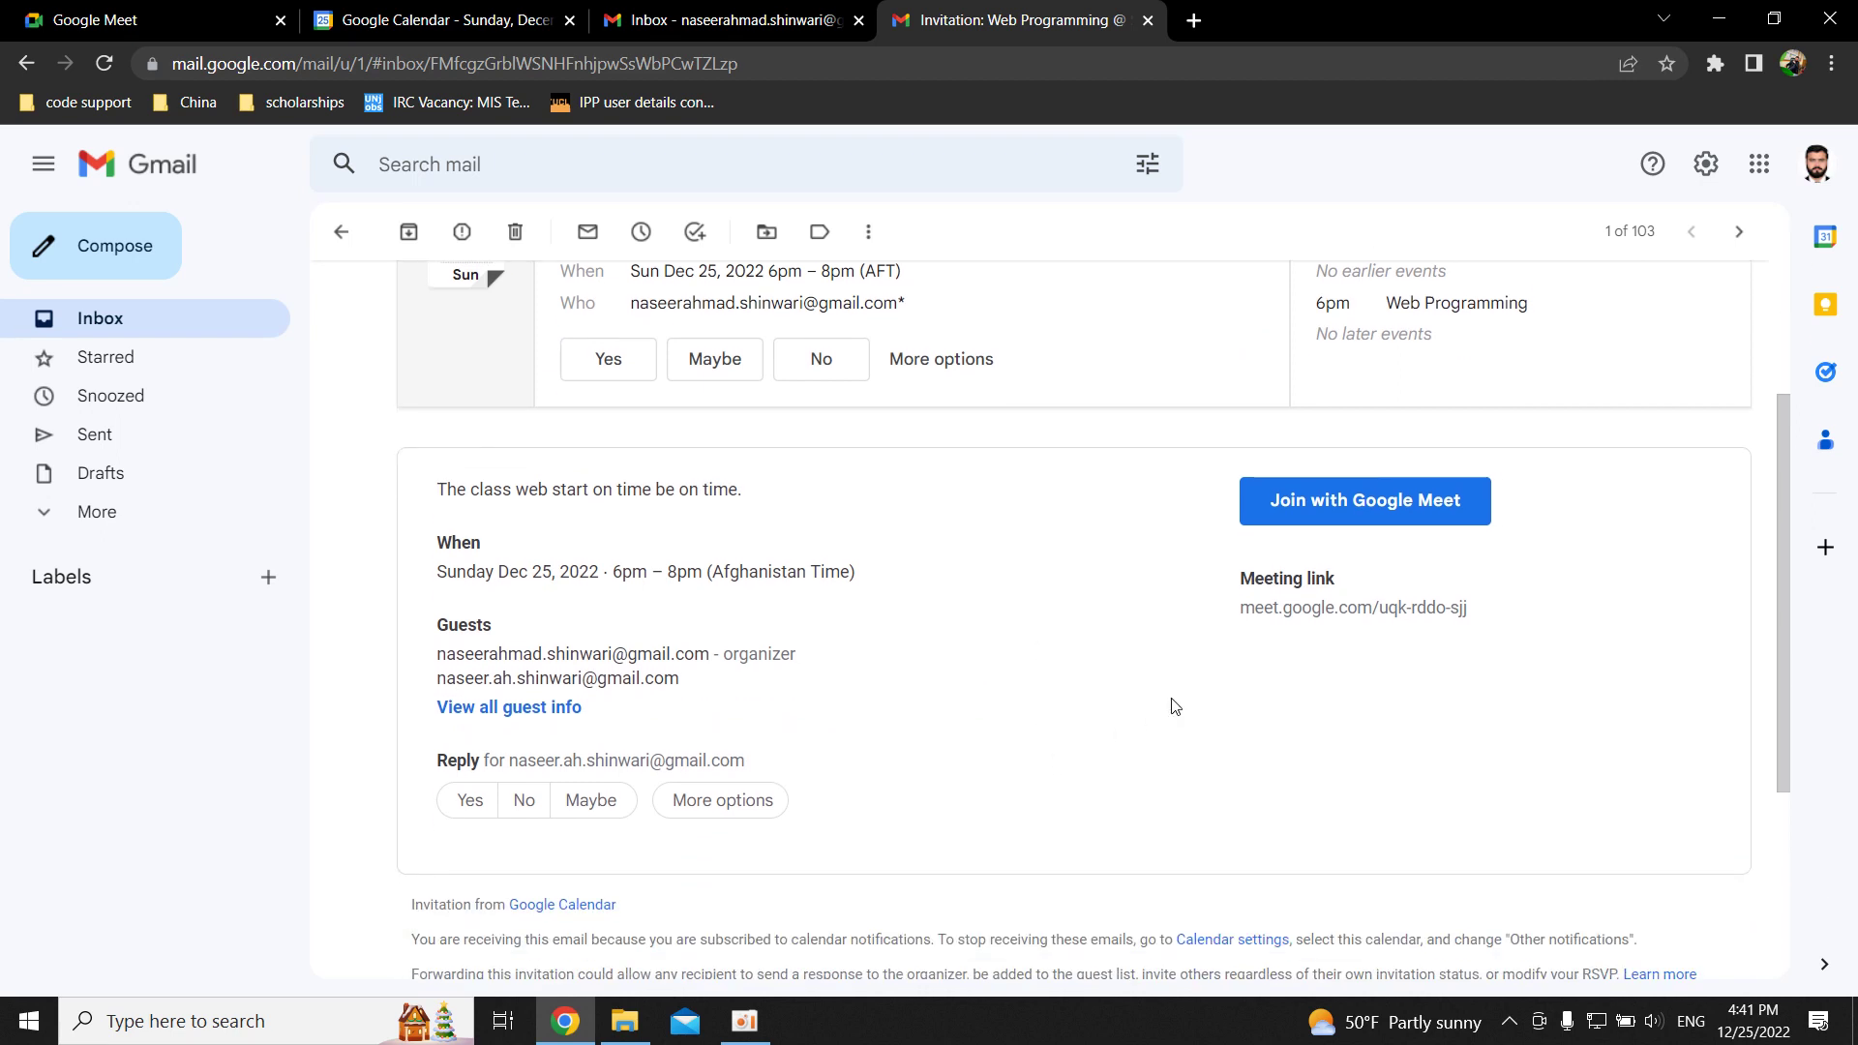
{"action": "left_click", "coordinate": [1343, 521]}
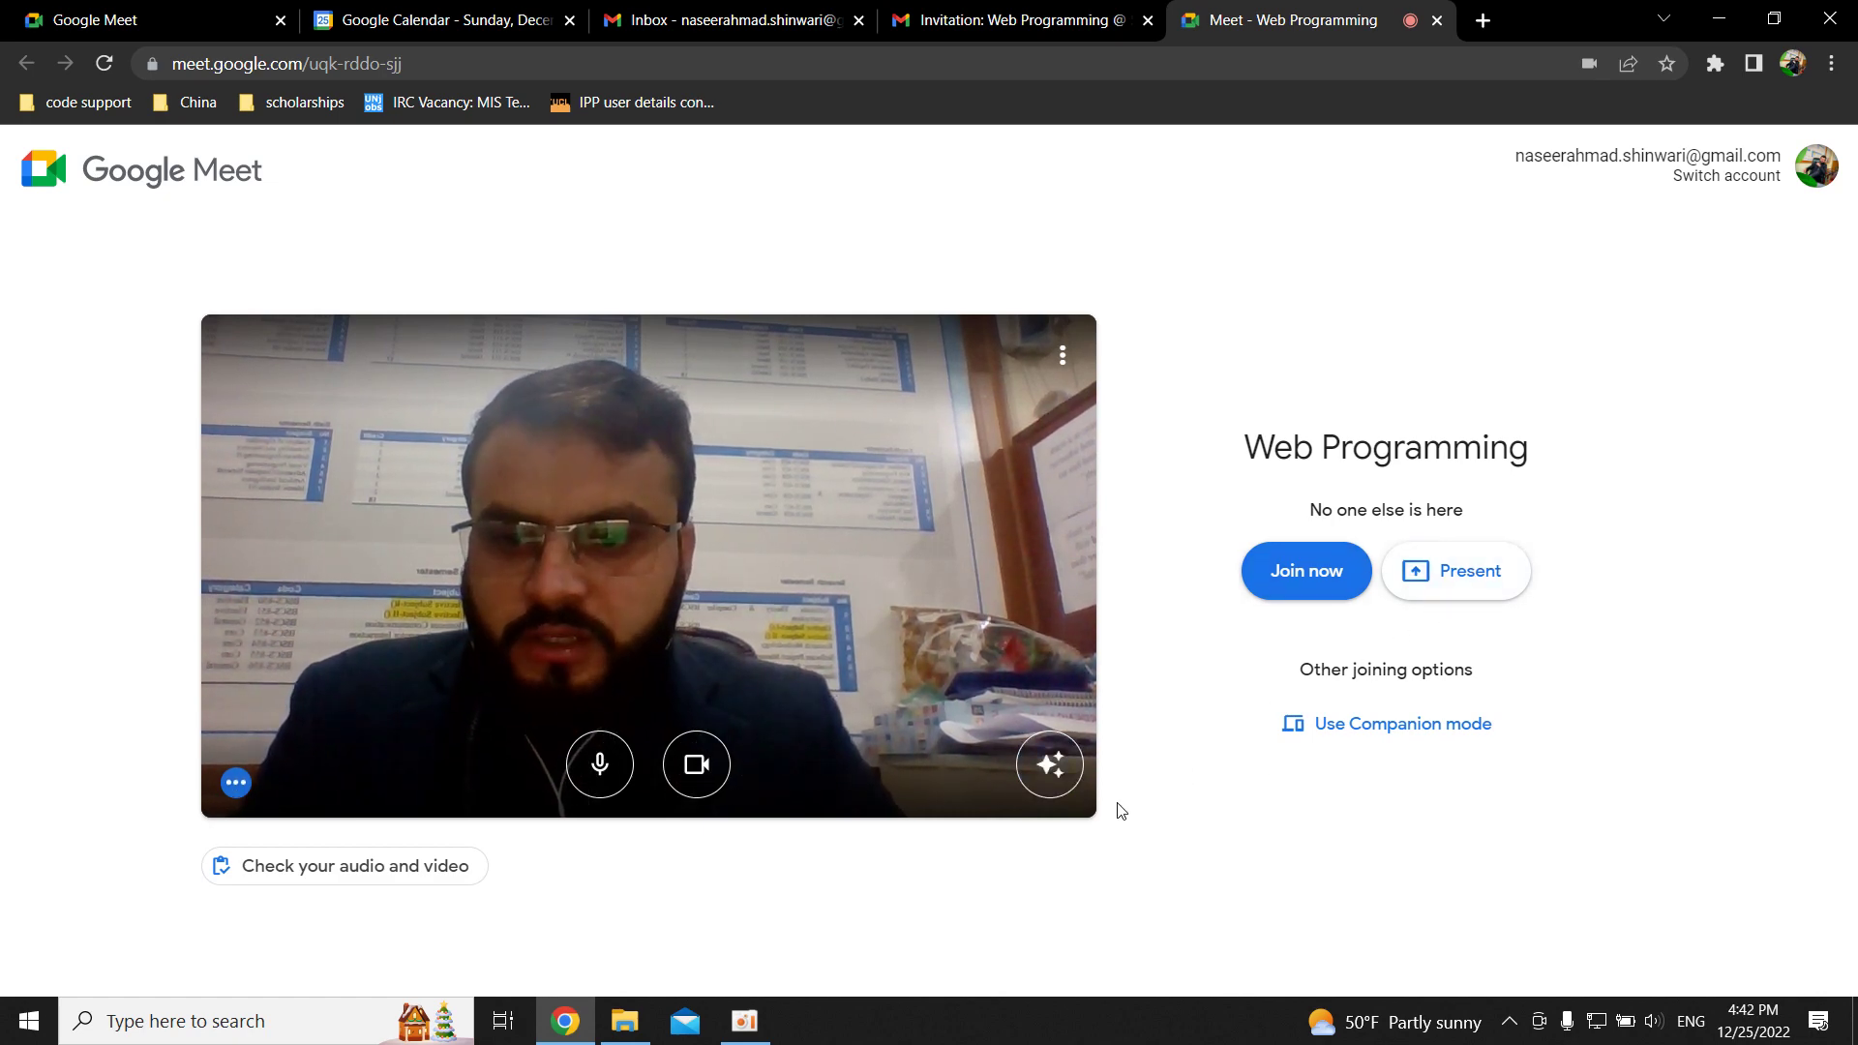
Join the Web Programming meeting from the Meet pre-join page.
{"action": "left_click", "coordinate": [1328, 581]}
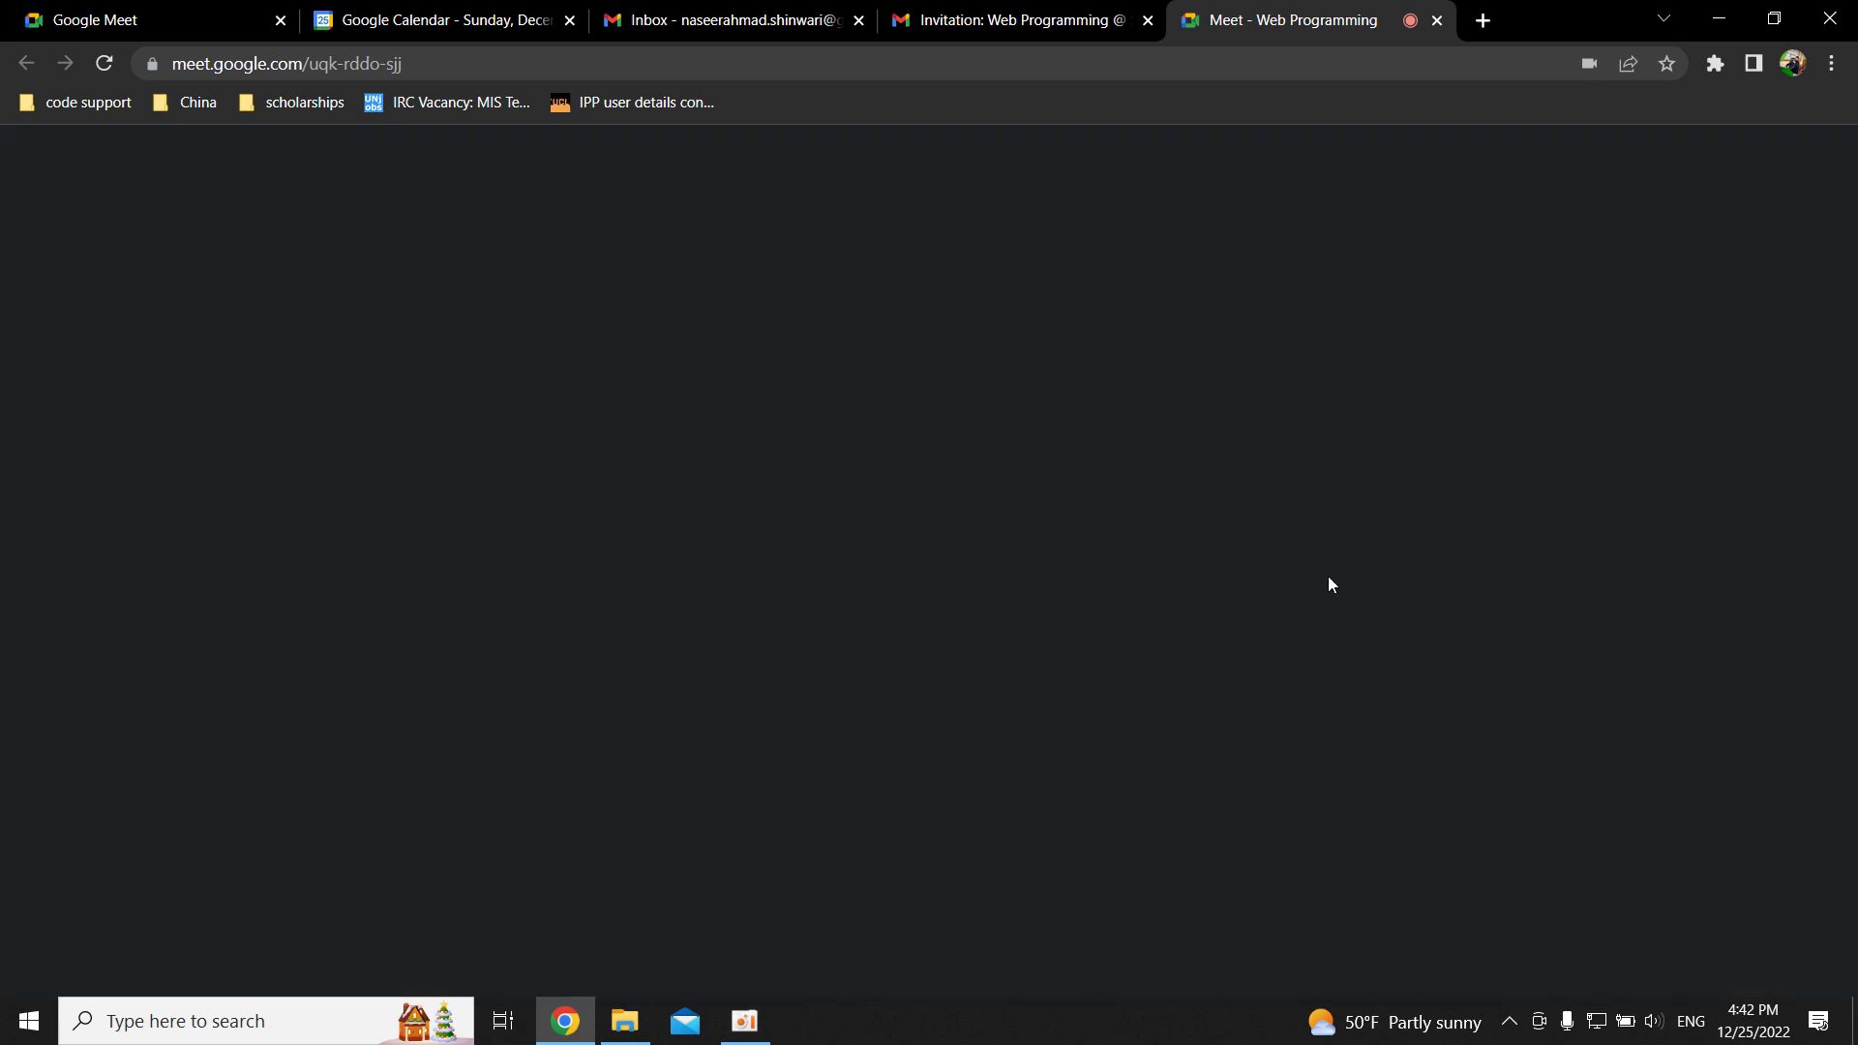